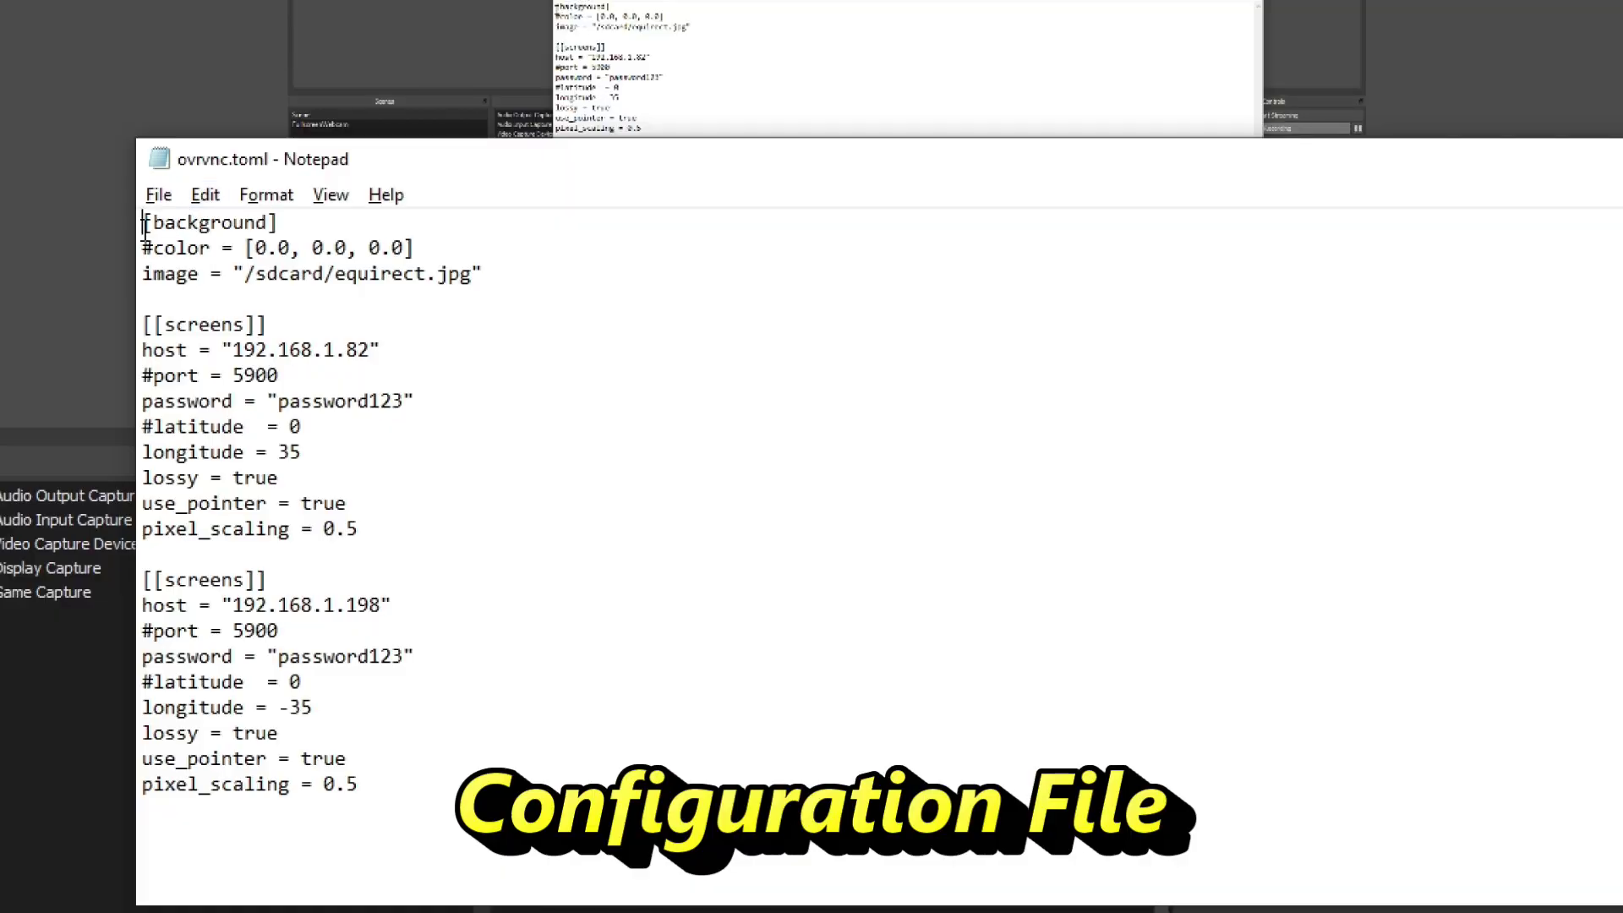
# Review the background section of ovrvnc.toml, including the commented-out color line and the image path.
pyautogui.moveTo(144, 227); pyautogui.dragTo(282, 225)
pyautogui.click(284, 225)
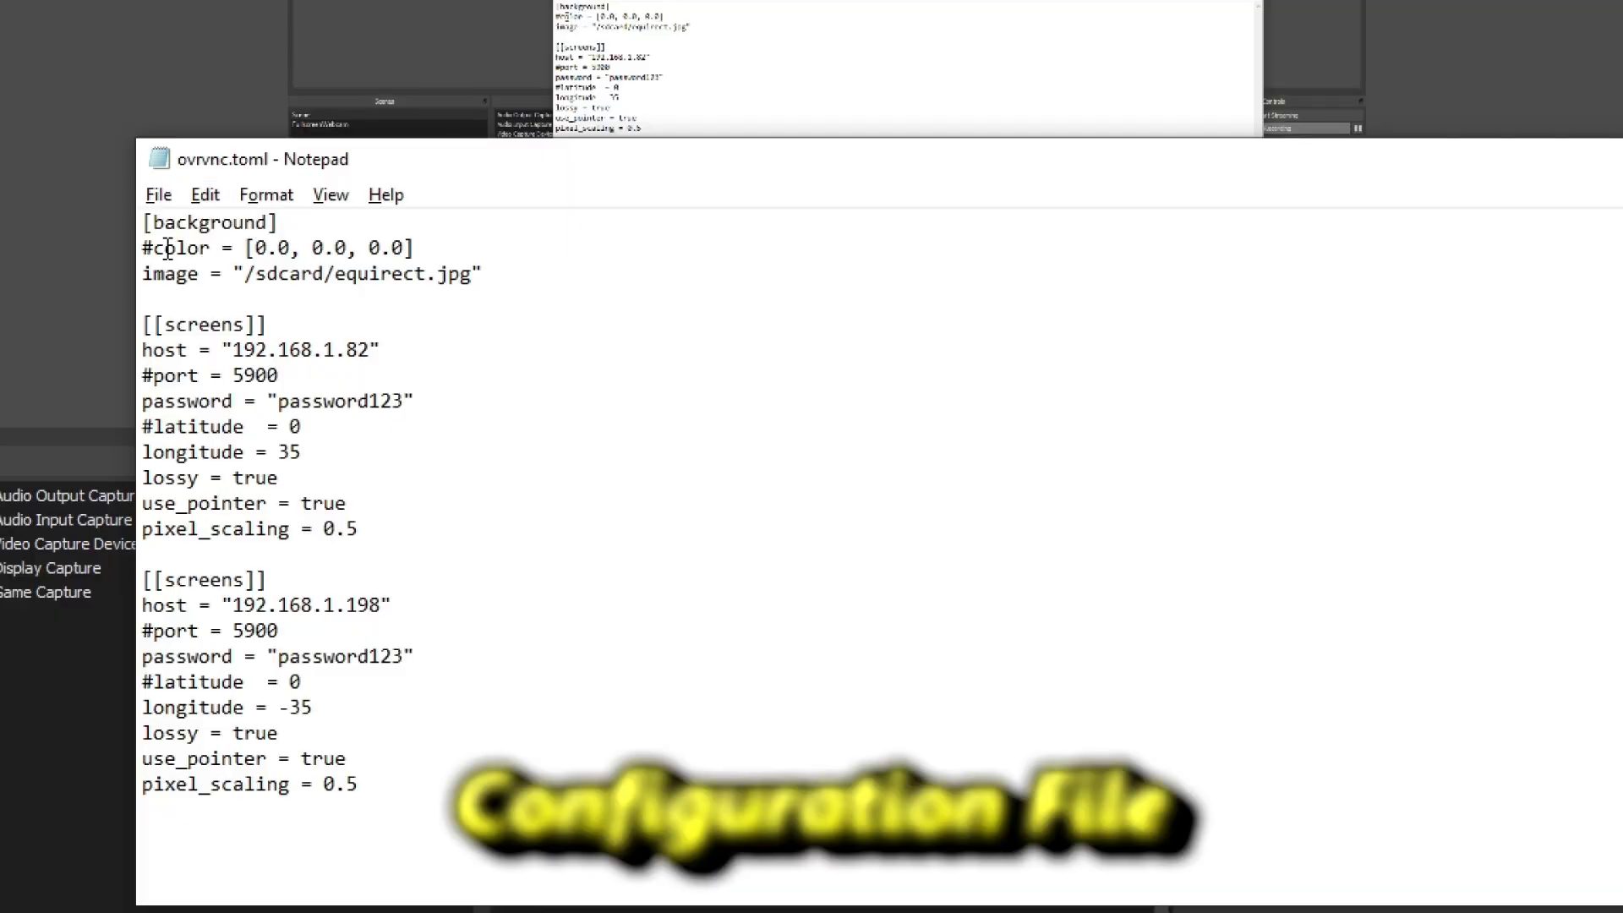
pyautogui.moveTo(156, 252); pyautogui.dragTo(253, 283)
pyautogui.click(142, 279)
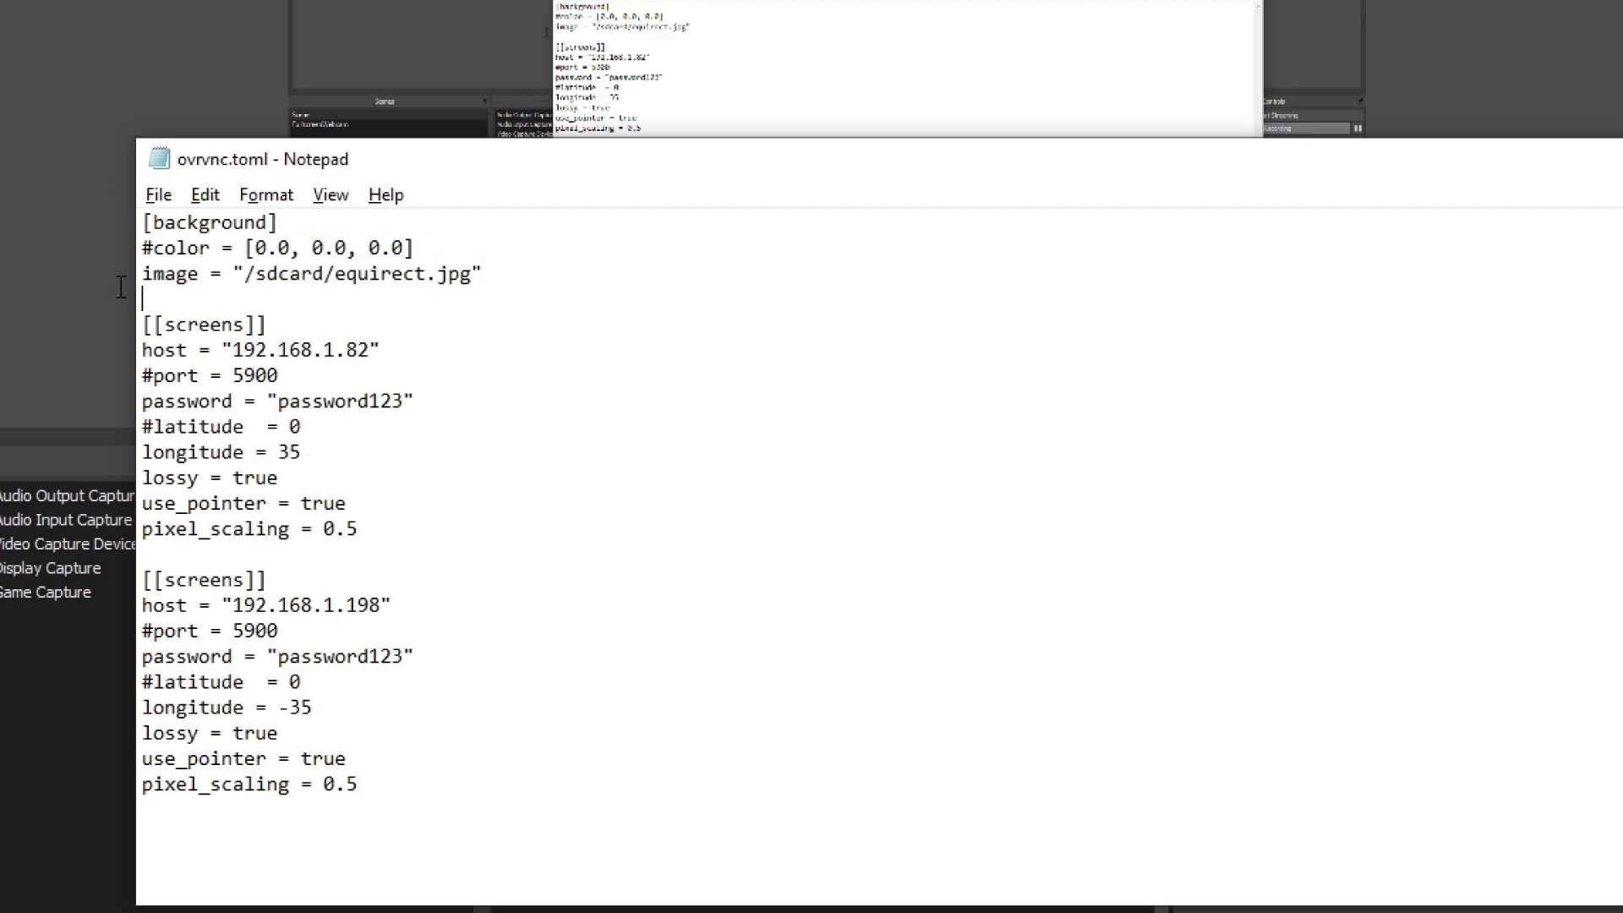
pyautogui.hotkey('shift', 'End')
pyautogui.click(519, 277)
pyautogui.doubleClick(144, 251)
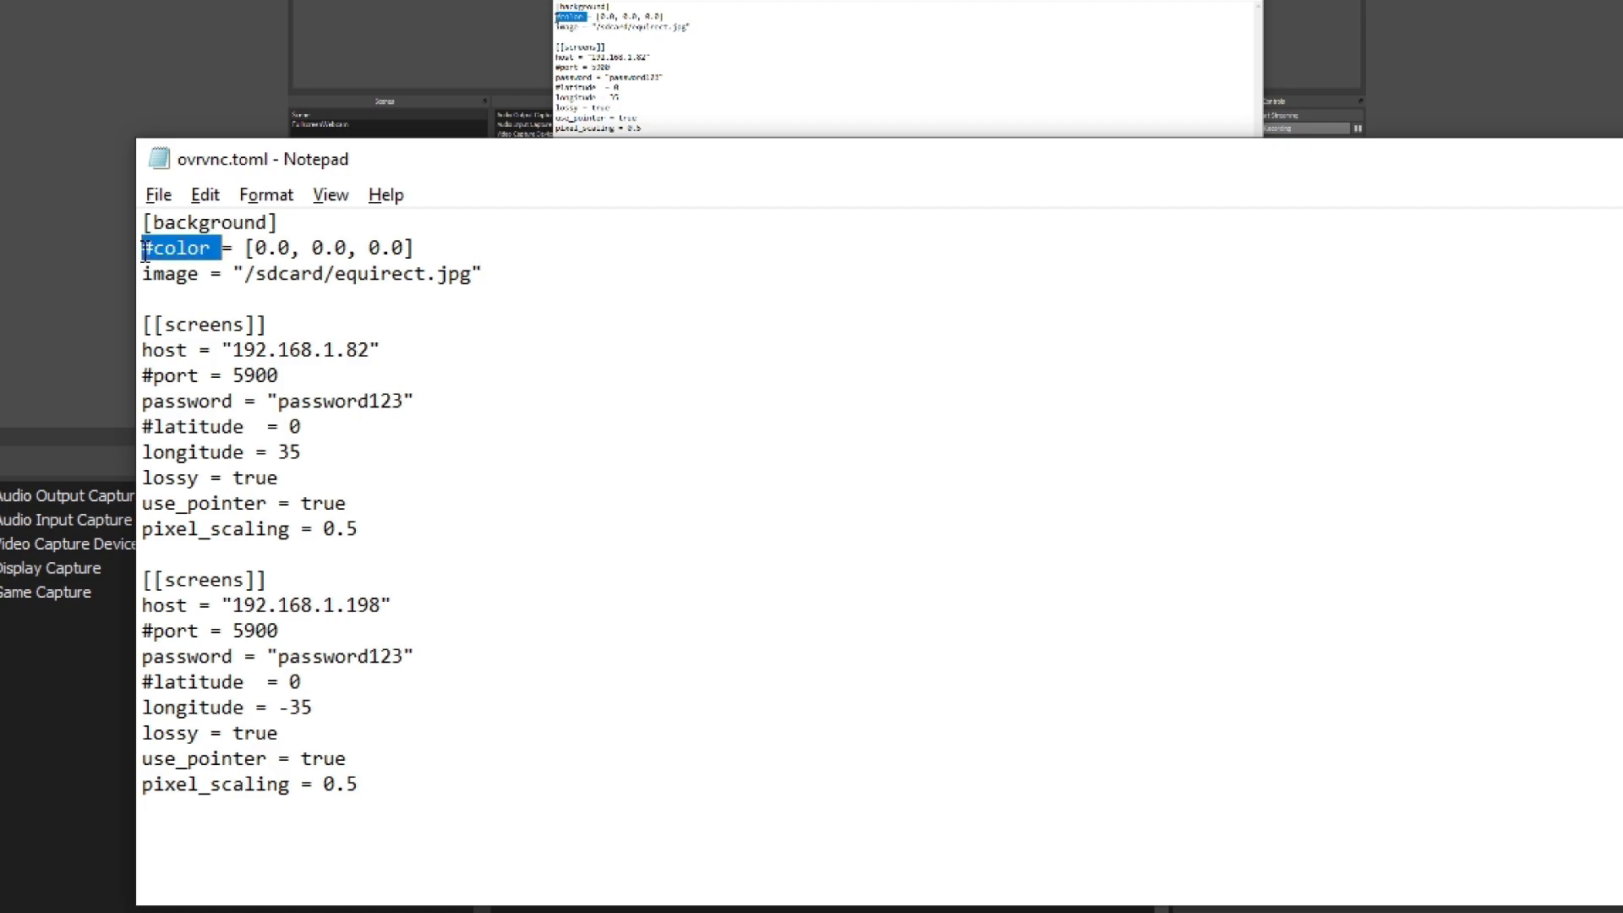
pyautogui.click(144, 251)
pyautogui.moveTo(246, 279); pyautogui.dragTo(475, 277)
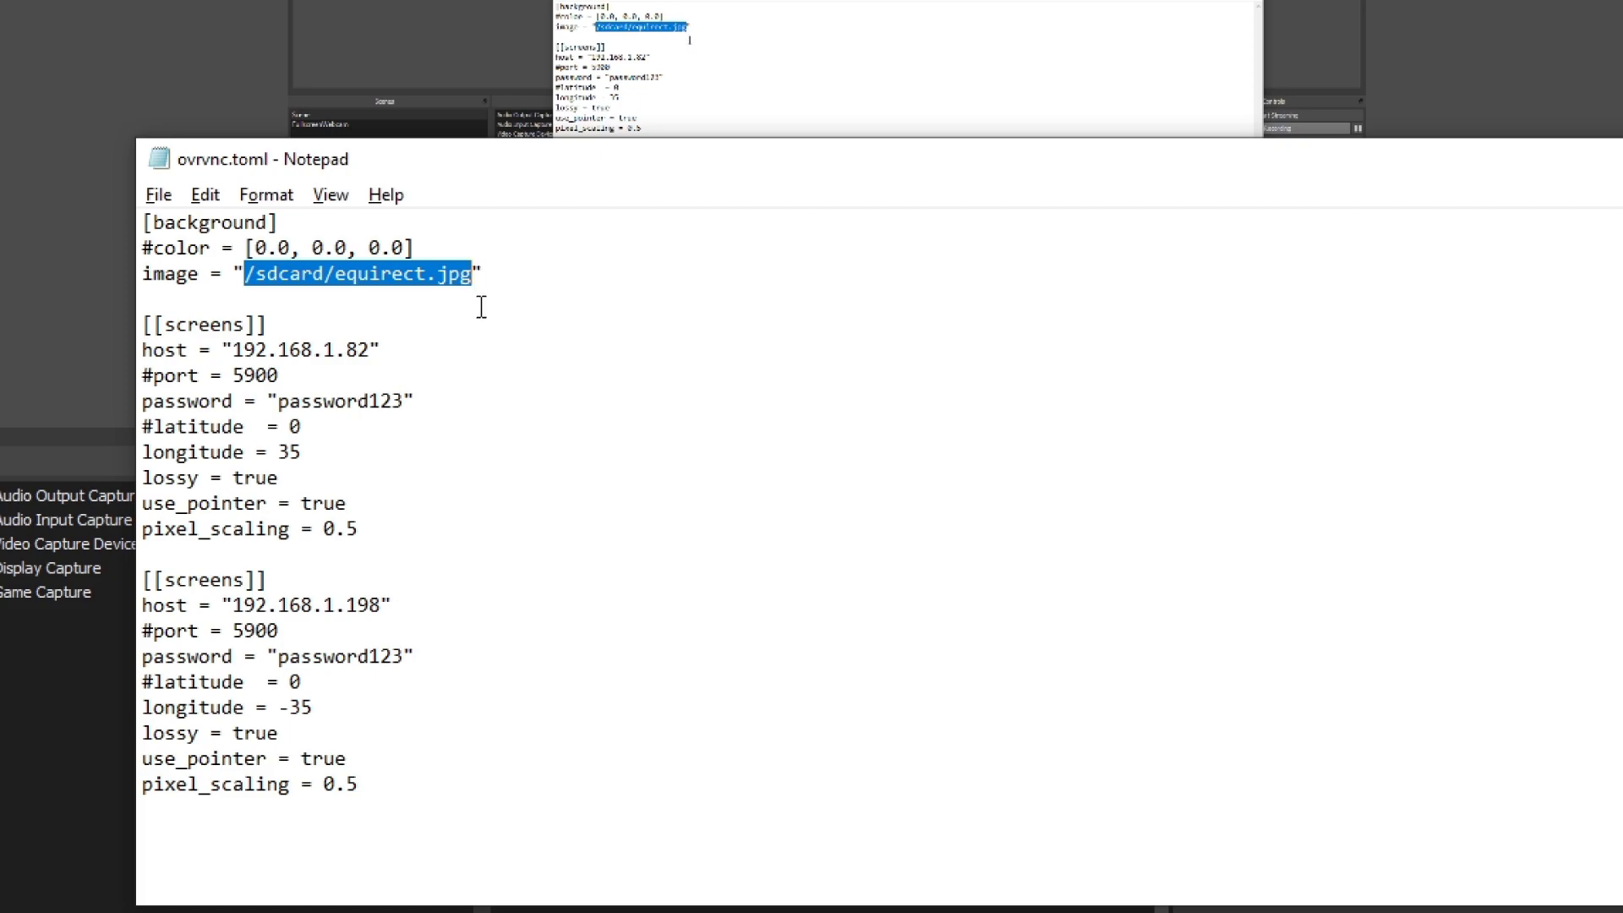
pyautogui.click(481, 306)
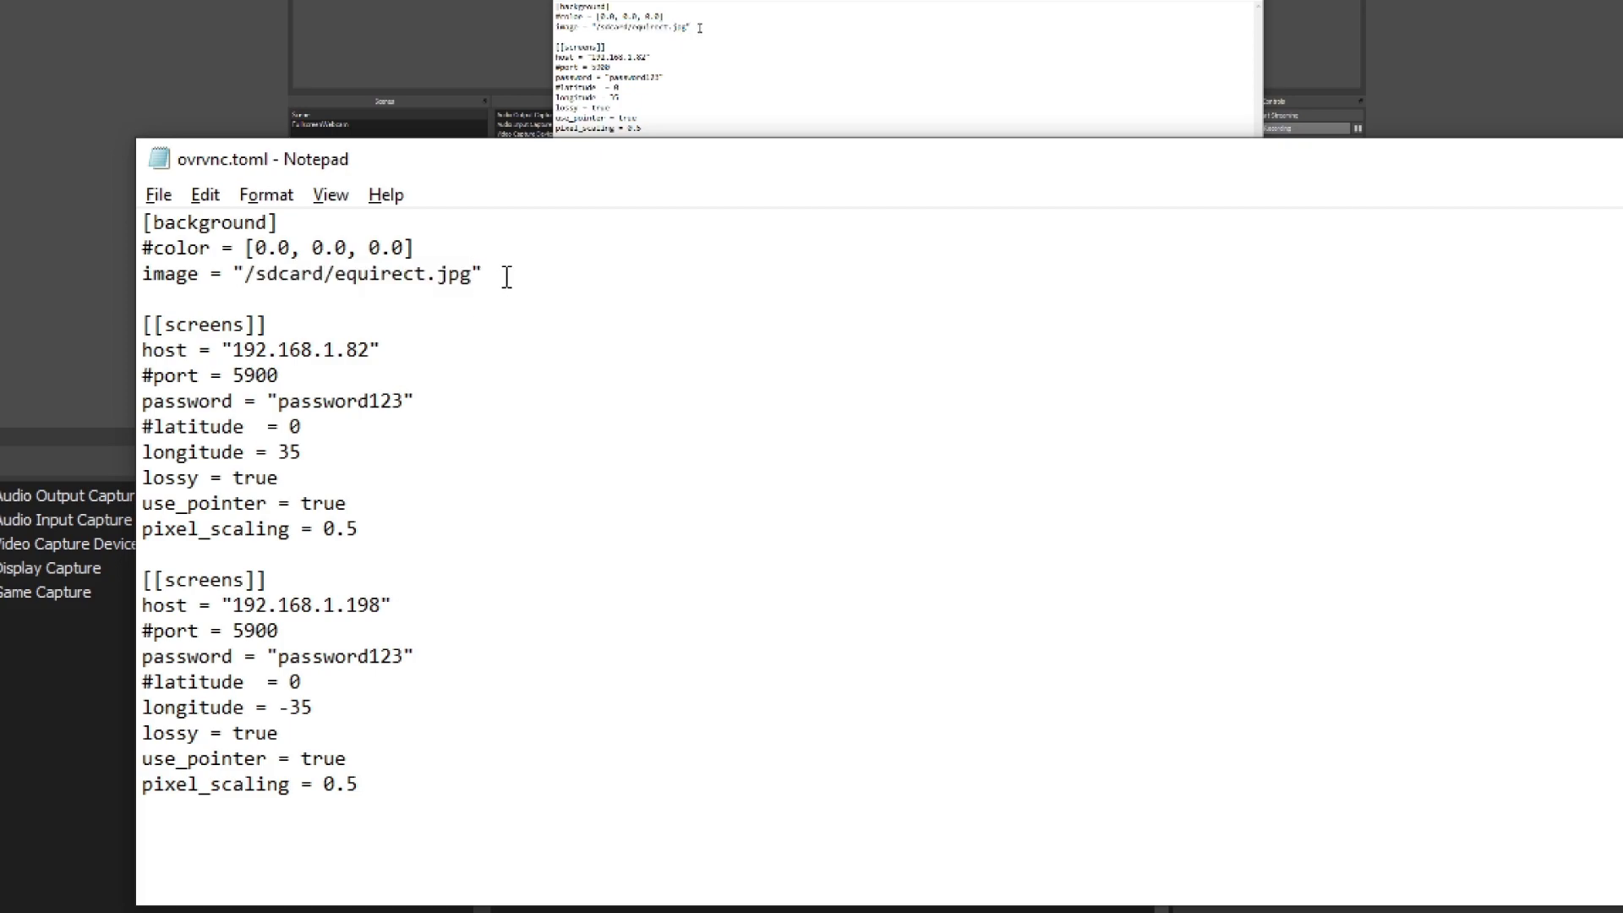
# Examine the header, host, port and password entries of the first screens block.
pyautogui.moveTo(145, 329); pyautogui.dragTo(278, 332)
pyautogui.click(297, 337)
pyautogui.moveTo(224, 353); pyautogui.dragTo(334, 353)
pyautogui.click(236, 374)
pyautogui.doubleClick(247, 374)
pyautogui.doubleClick(308, 398)
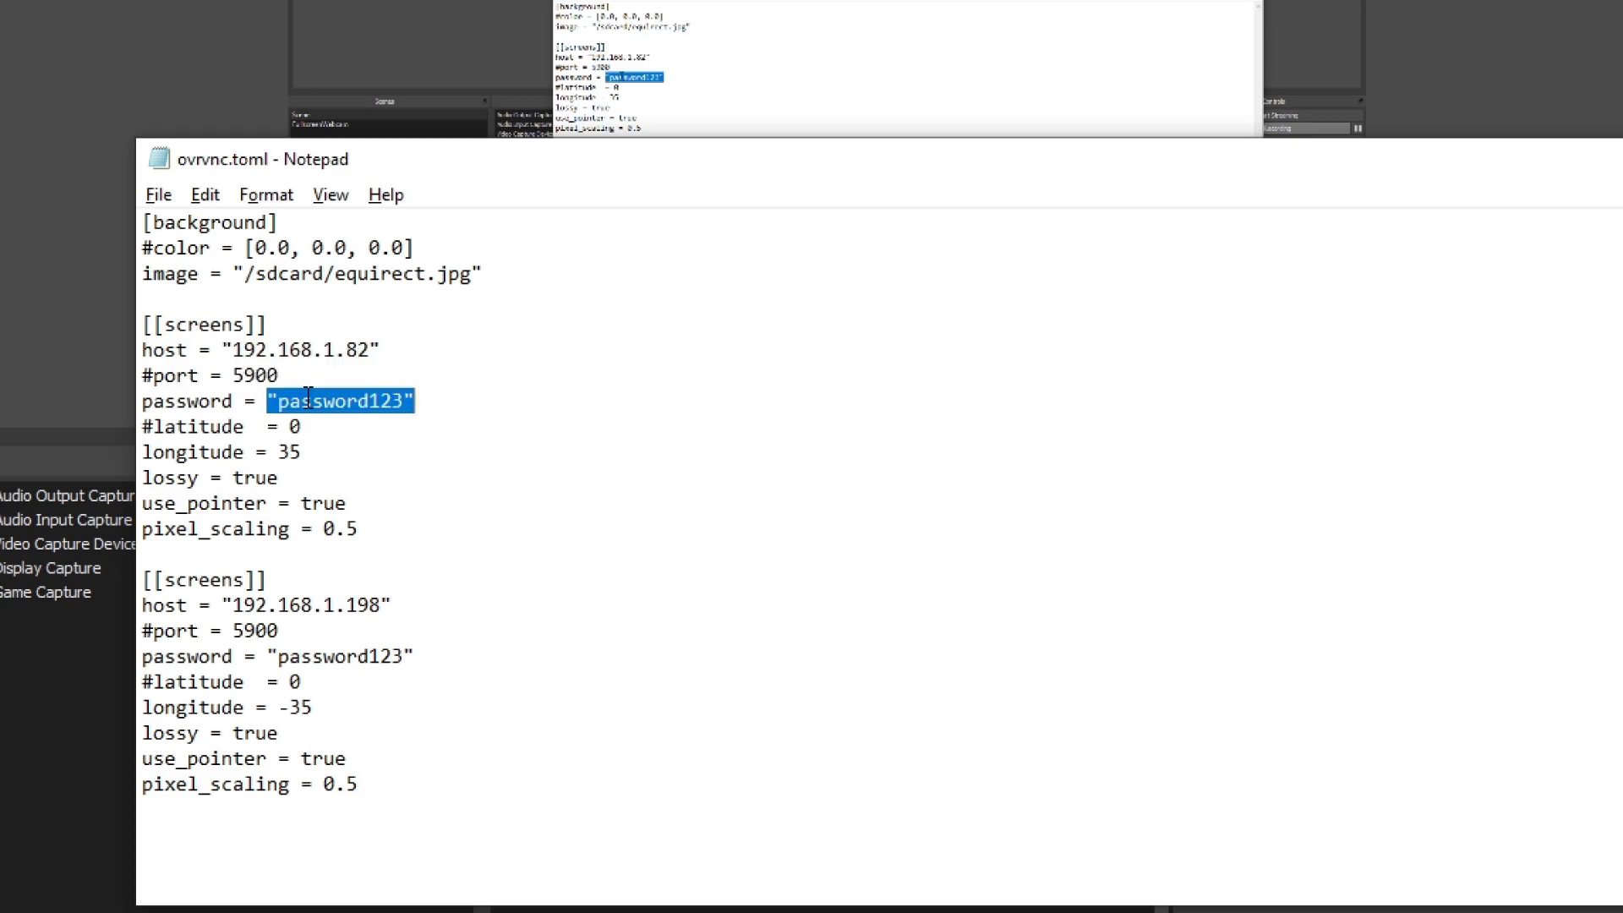
pyautogui.click(450, 398)
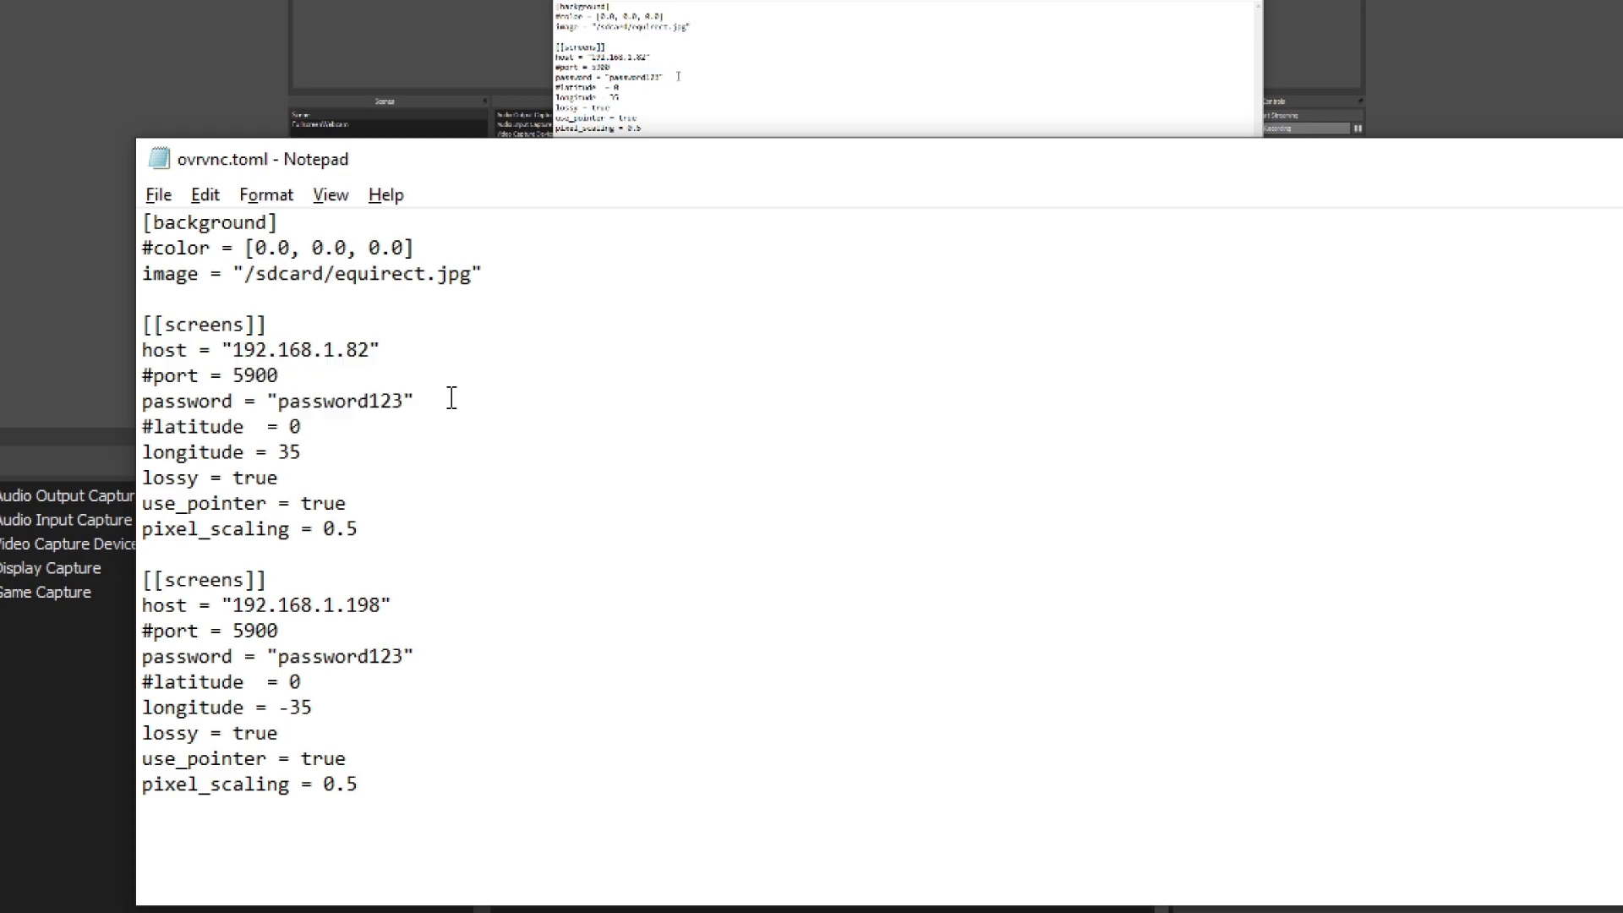
# Examine the latitude and longitude settings that position the first screen.
pyautogui.moveTo(290, 428); pyautogui.dragTo(267, 428)
pyautogui.doubleClick(188, 427)
pyautogui.doubleClick(189, 453)
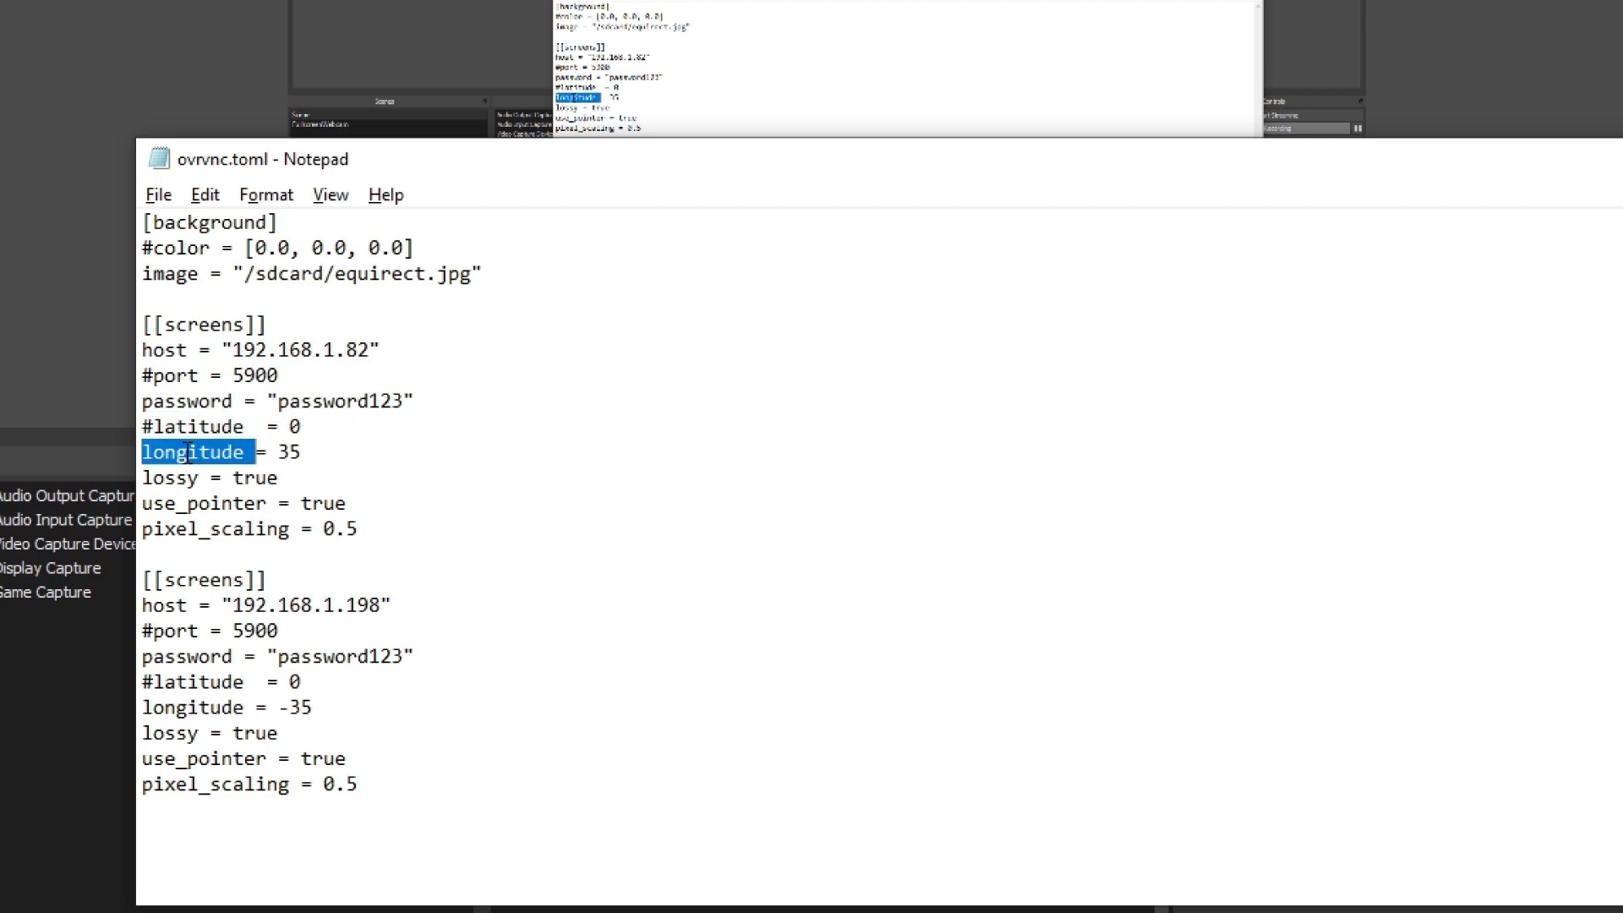
pyautogui.click(339, 464)
pyautogui.moveTo(339, 464); pyautogui.dragTo(122, 417)
pyautogui.click(357, 431)
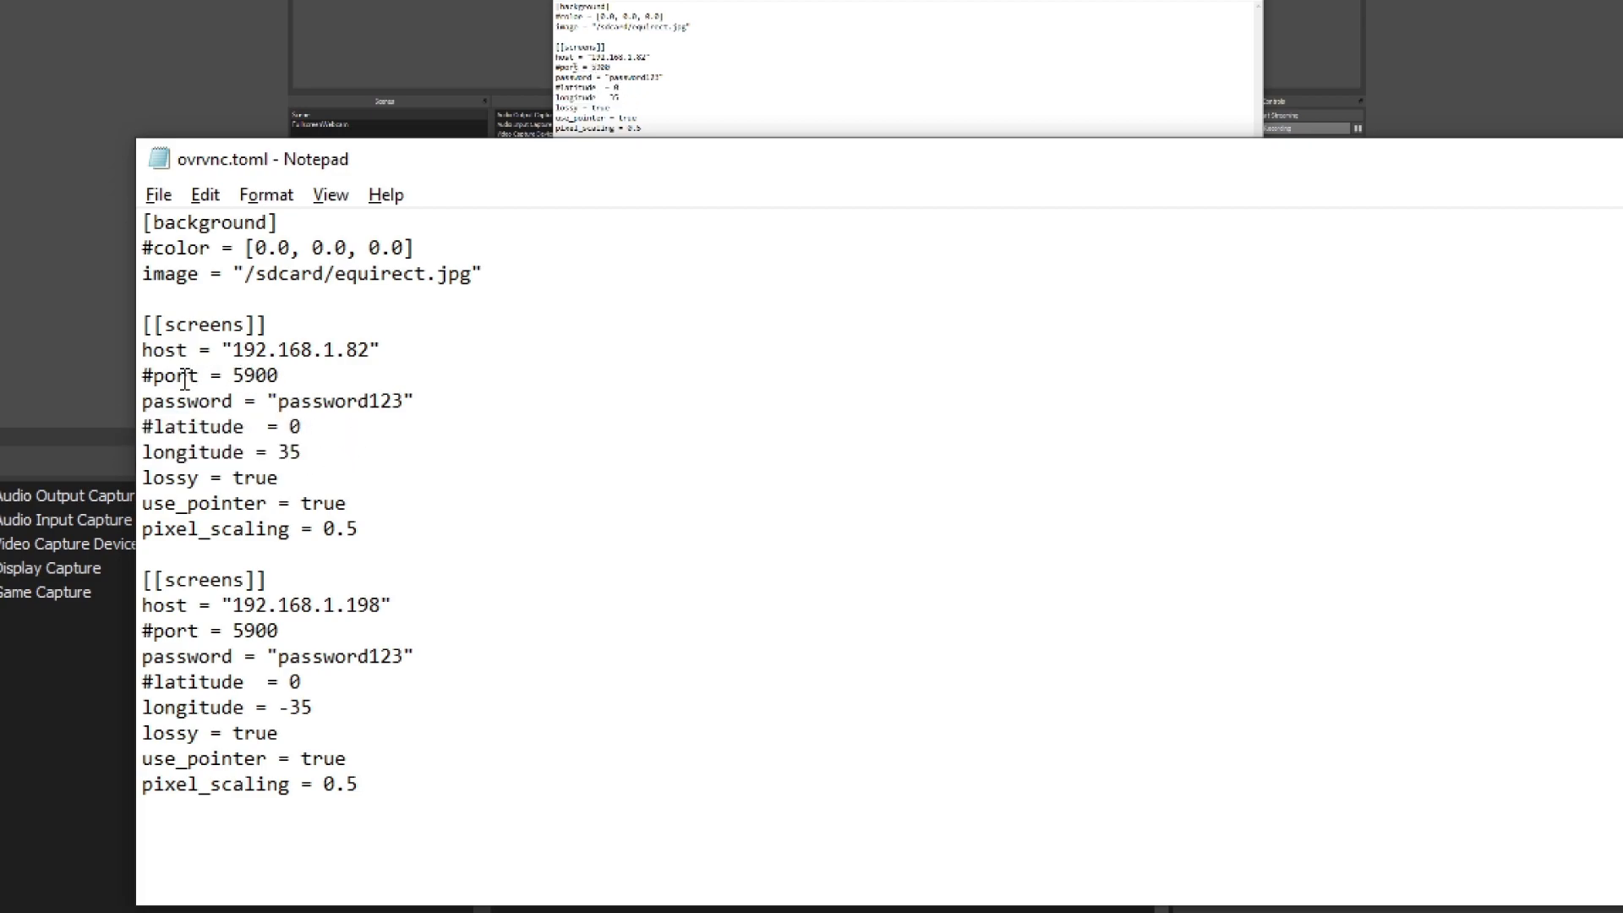
# Check the commented-out port and latitude lines of the first screens block, along with its header, host and password entries.
pyautogui.moveTo(153, 377); pyautogui.dragTo(284, 380)
pyautogui.click(291, 382)
pyautogui.moveTo(155, 380); pyautogui.dragTo(283, 381)
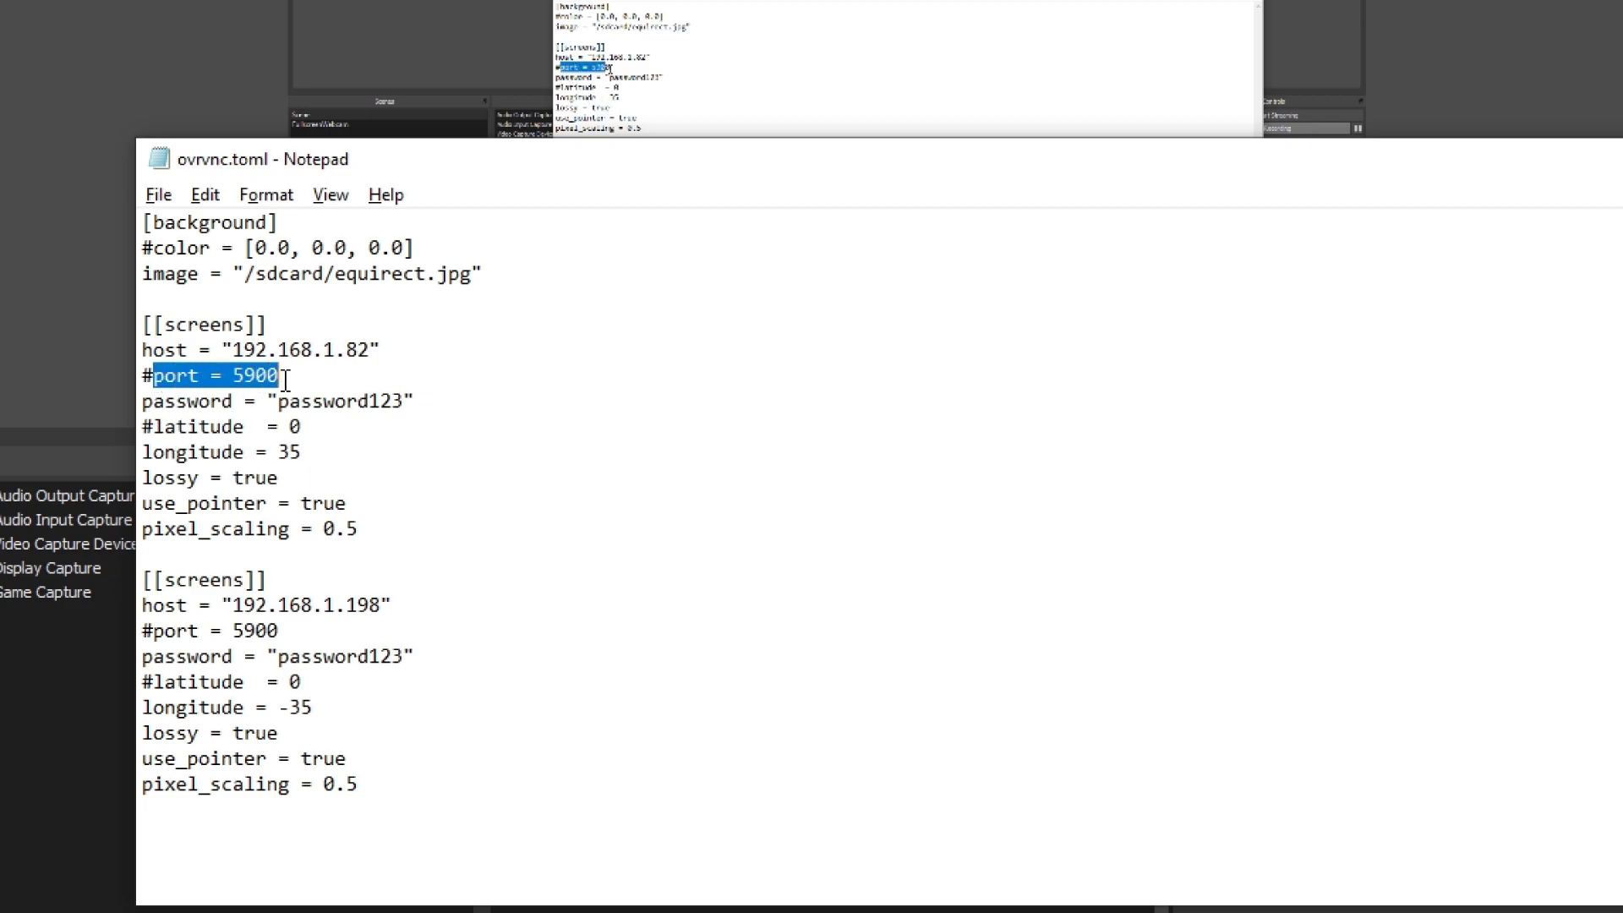
pyautogui.moveTo(150, 349); pyautogui.dragTo(88, 322)
pyautogui.click(297, 319)
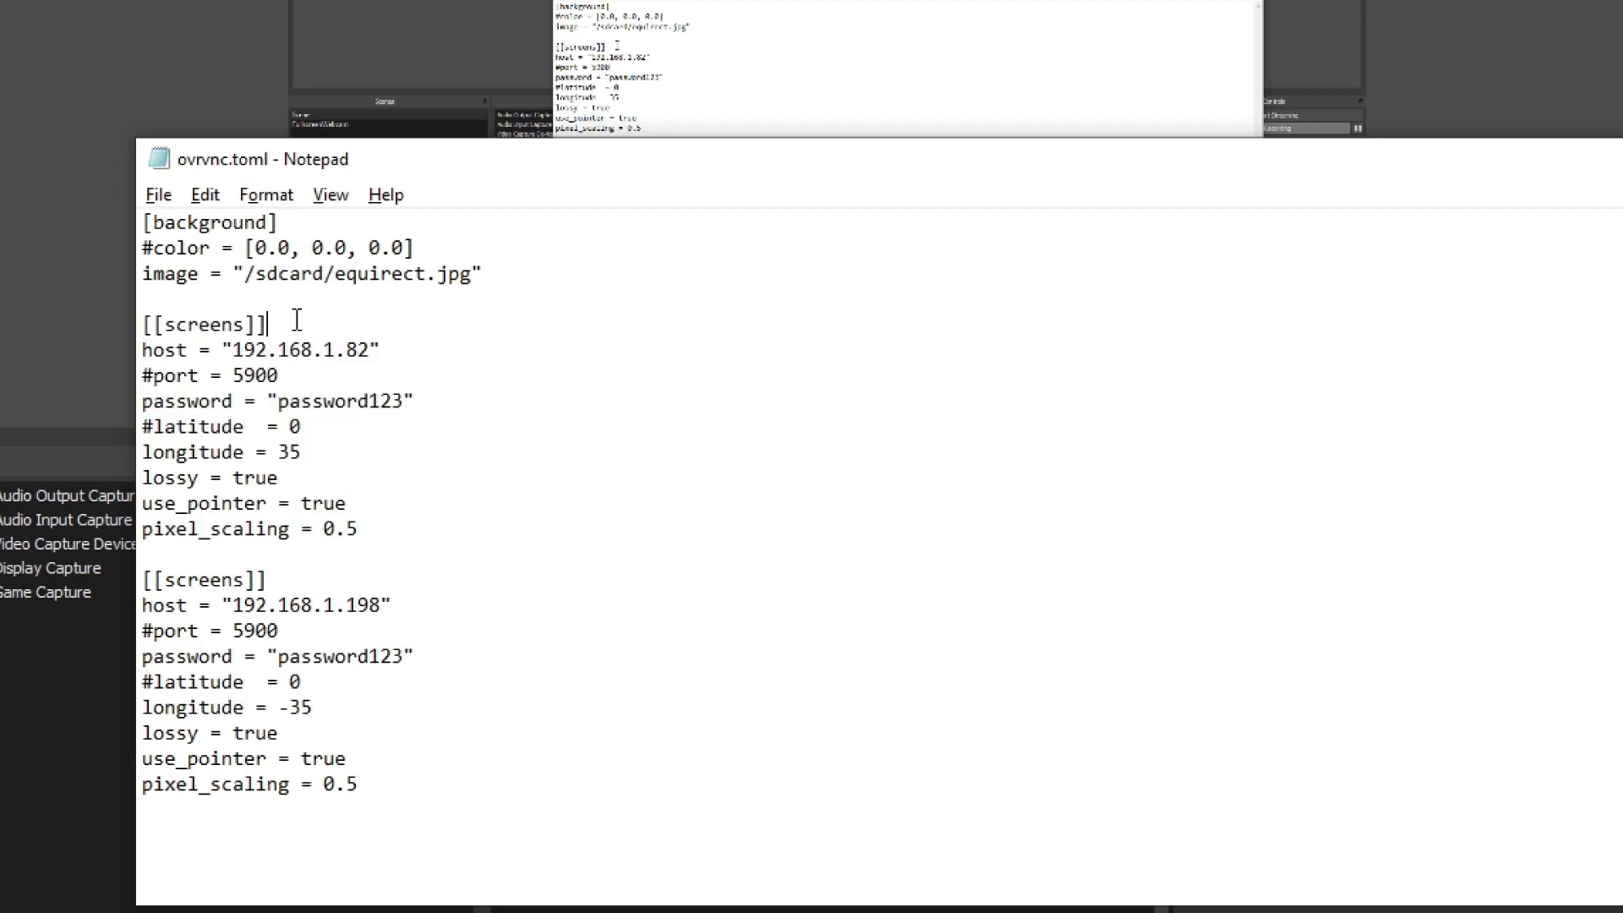
pyautogui.moveTo(156, 375); pyautogui.dragTo(143, 376)
pyautogui.click(287, 377)
pyautogui.moveTo(278, 400); pyautogui.dragTo(410, 408)
pyautogui.click(396, 422)
pyautogui.moveTo(161, 427); pyautogui.dragTo(148, 431)
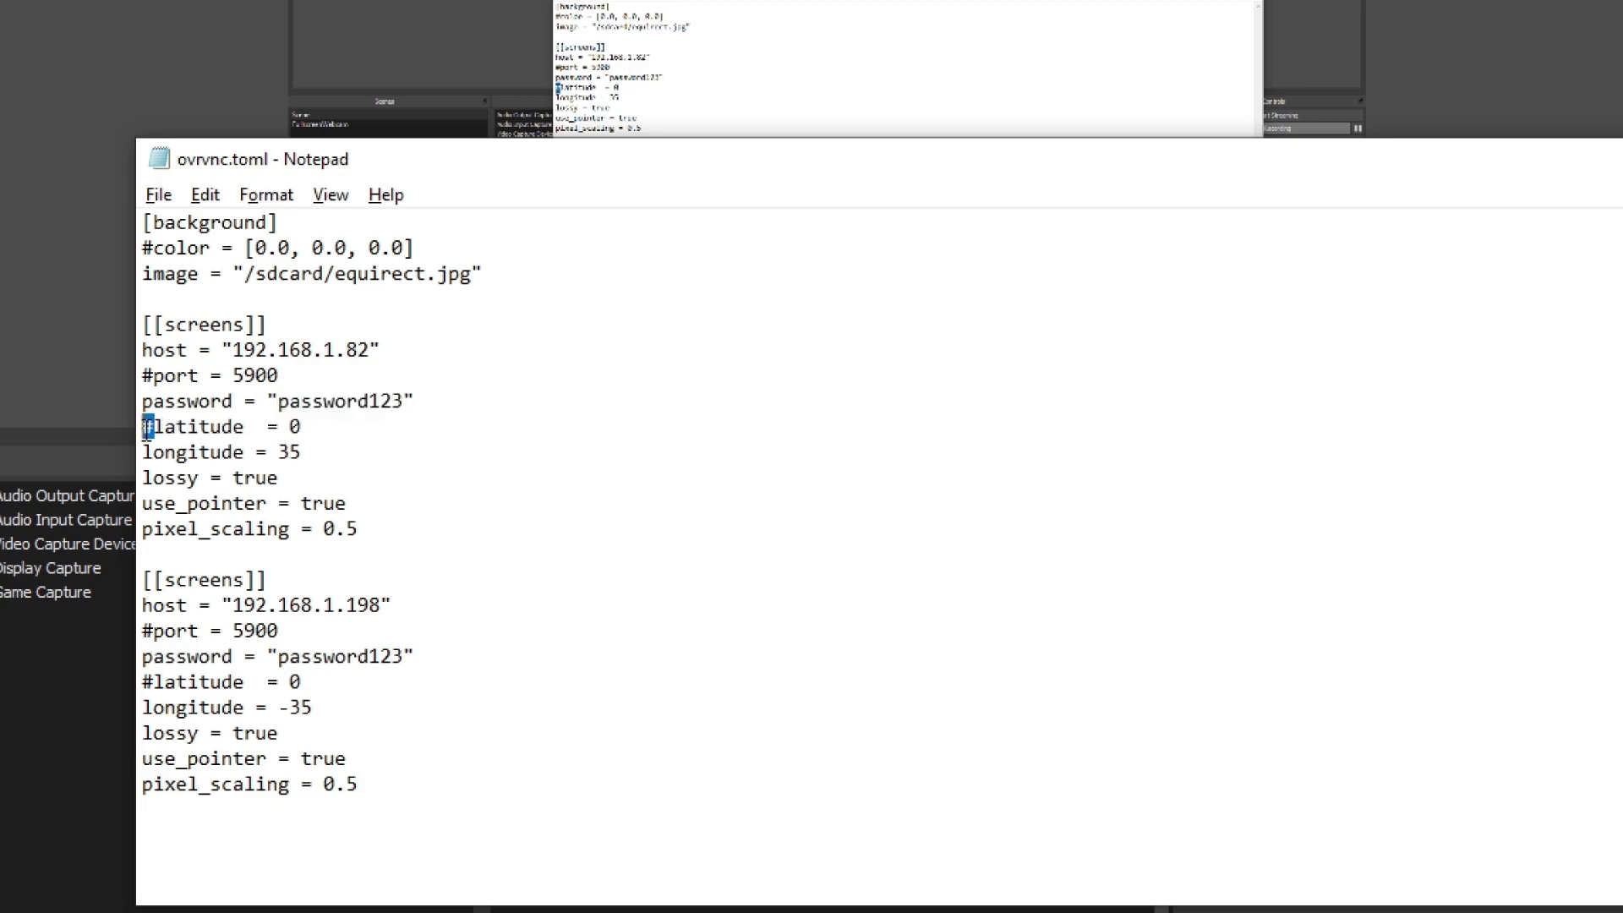
pyautogui.click(328, 436)
# Review the first screen's lossy, use_pointer and pixel_scaling options, plus the host and port lines of the second screens block.
pyautogui.moveTo(156, 473); pyautogui.dragTo(360, 529)
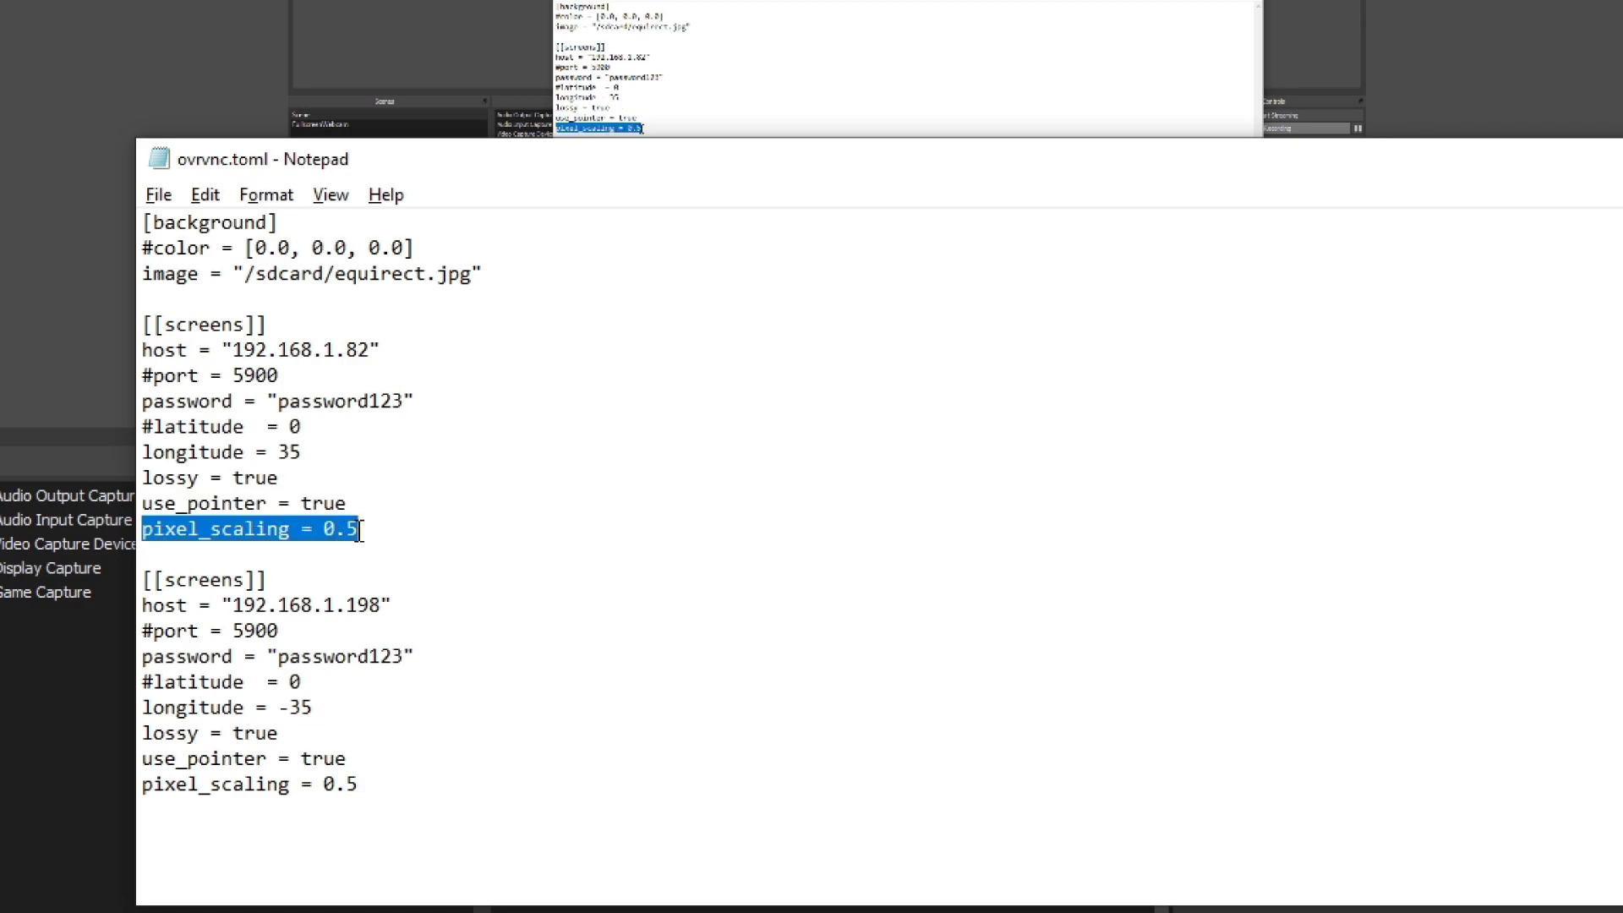
pyautogui.click(377, 538)
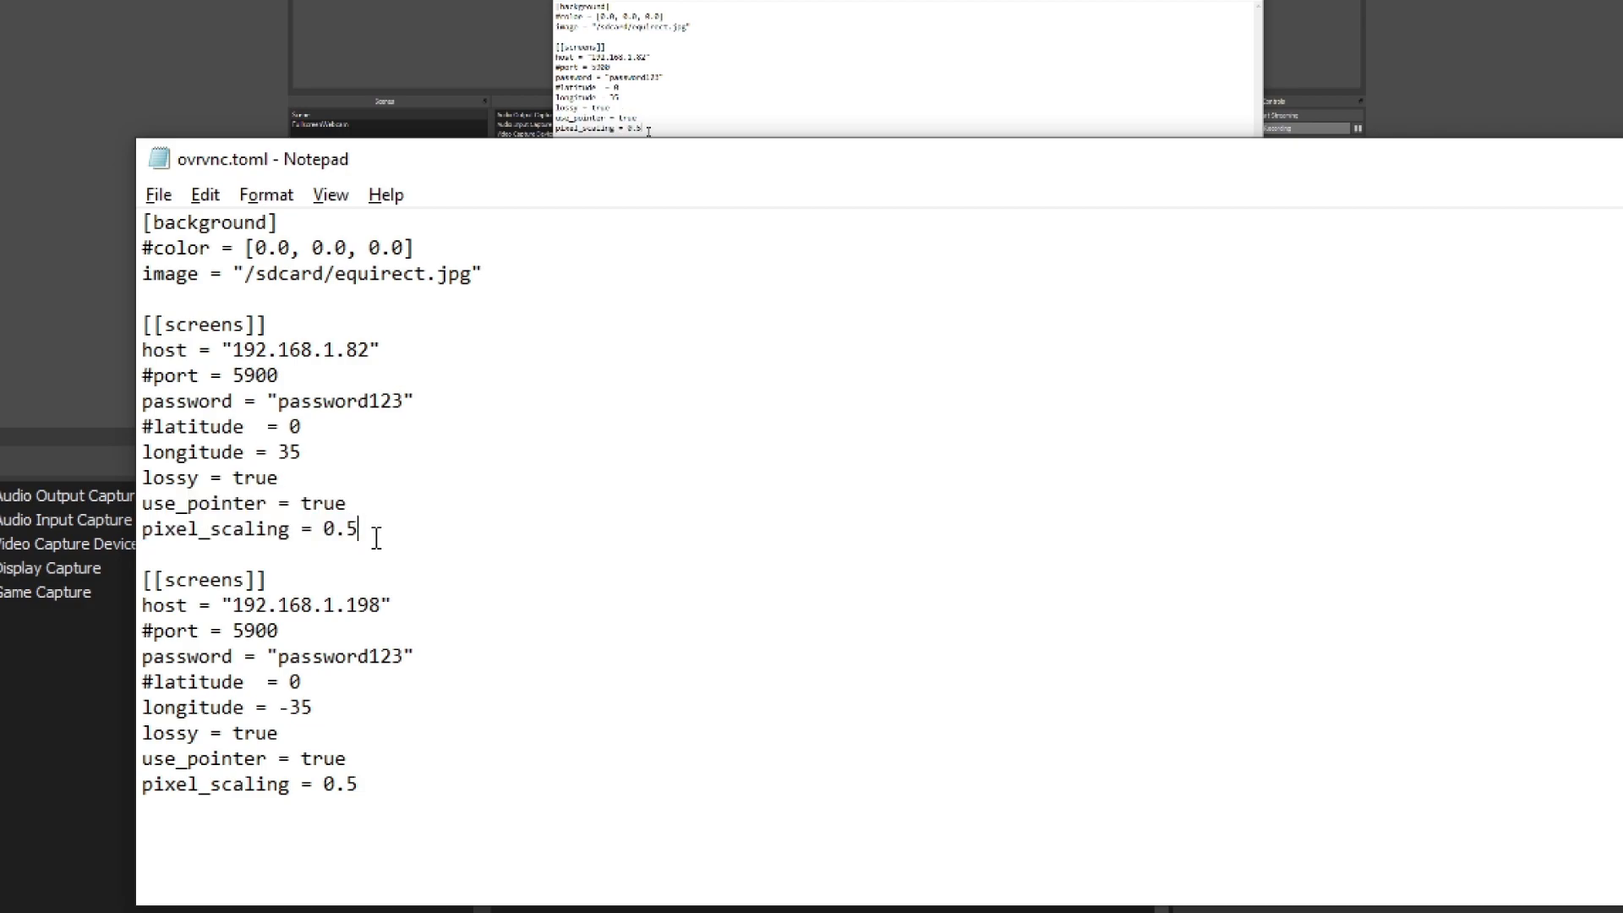
pyautogui.moveTo(376, 538); pyautogui.dragTo(145, 539)
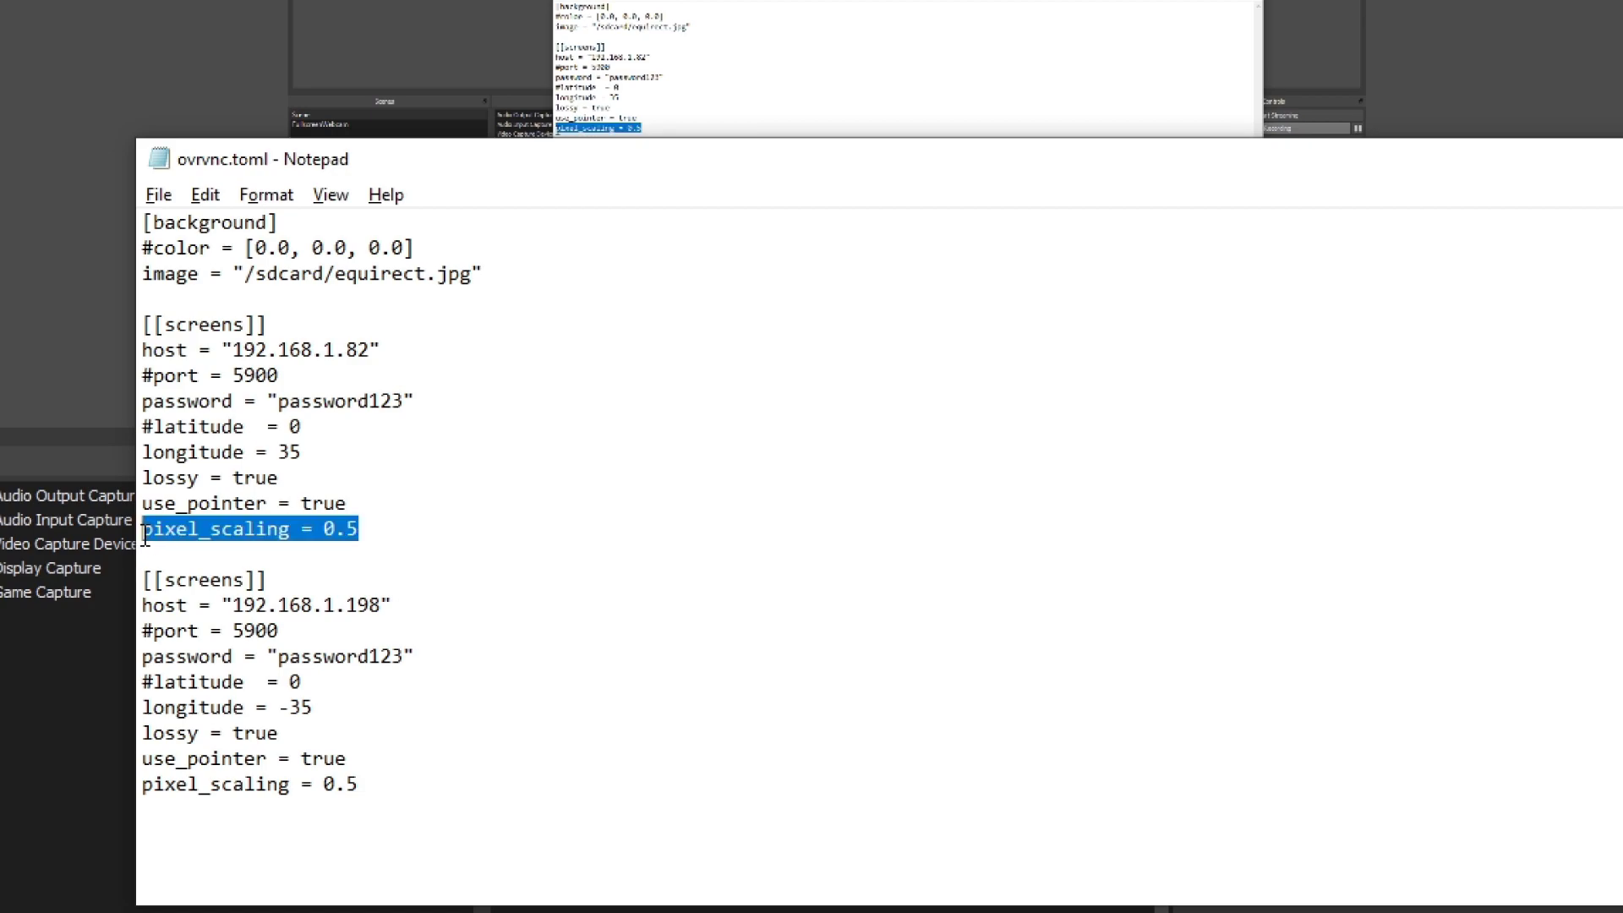
pyautogui.click(169, 565)
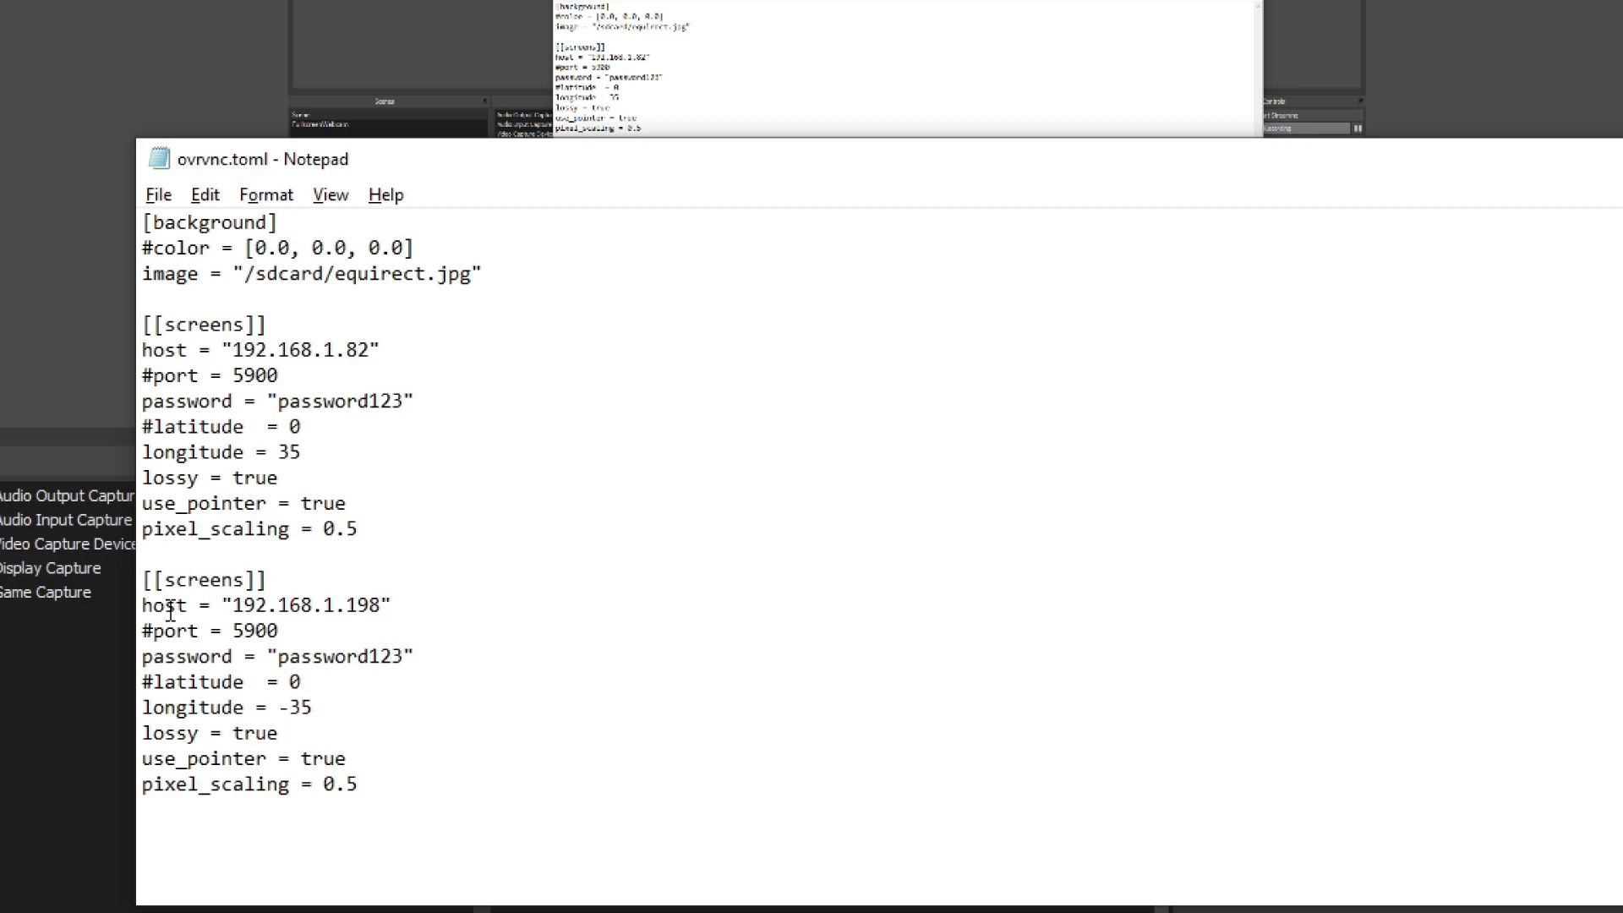
pyautogui.moveTo(142, 528); pyautogui.dragTo(380, 517)
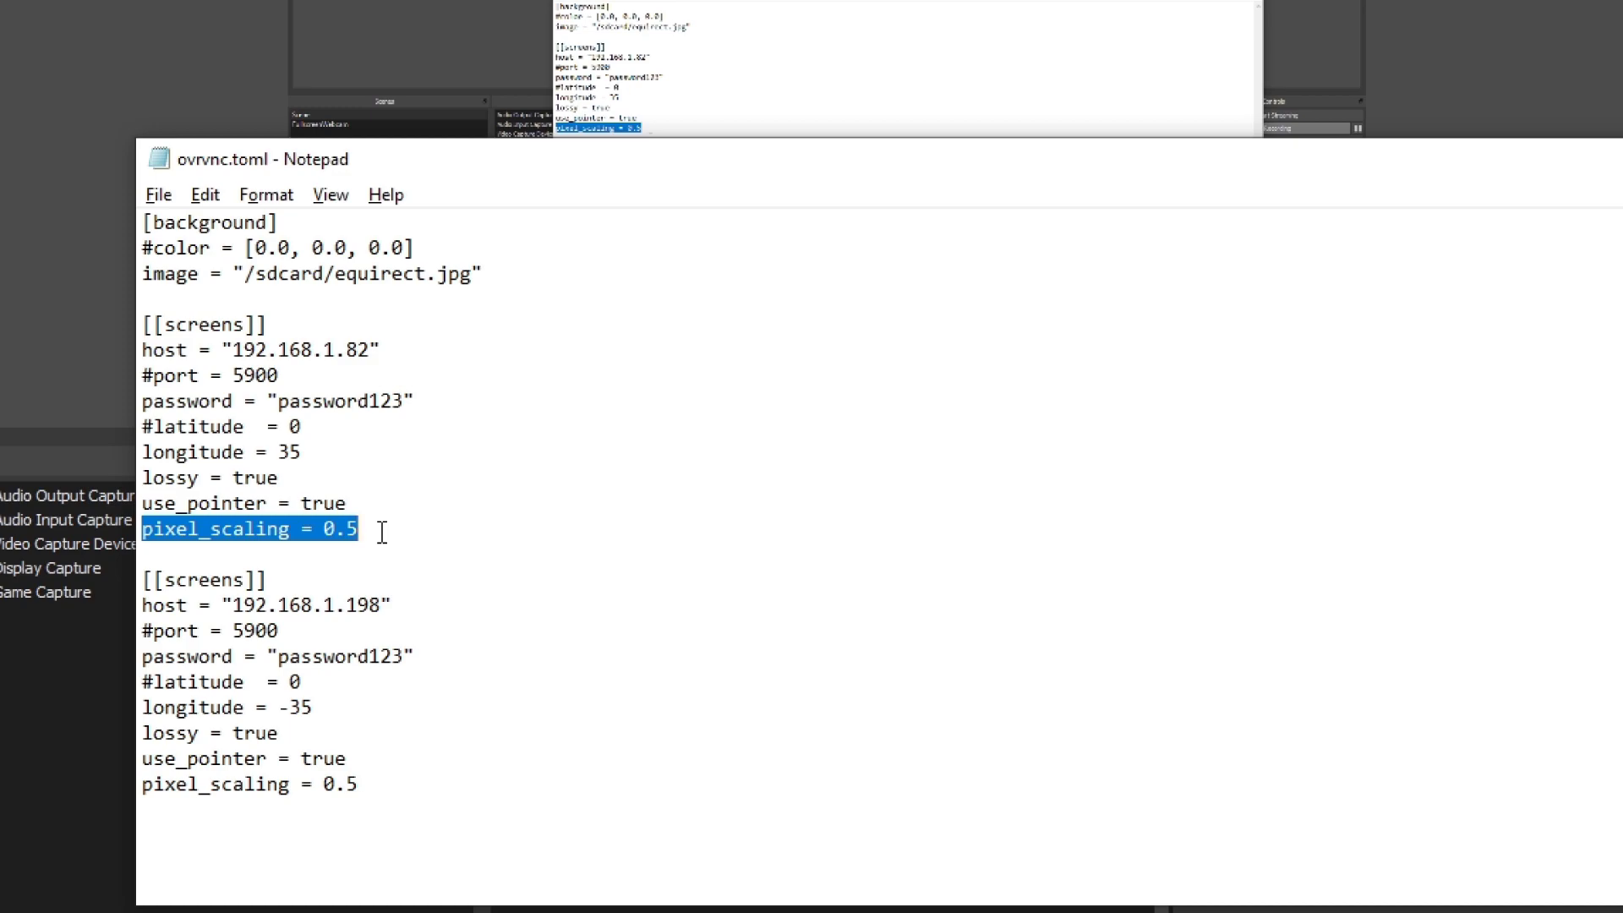
pyautogui.click(382, 531)
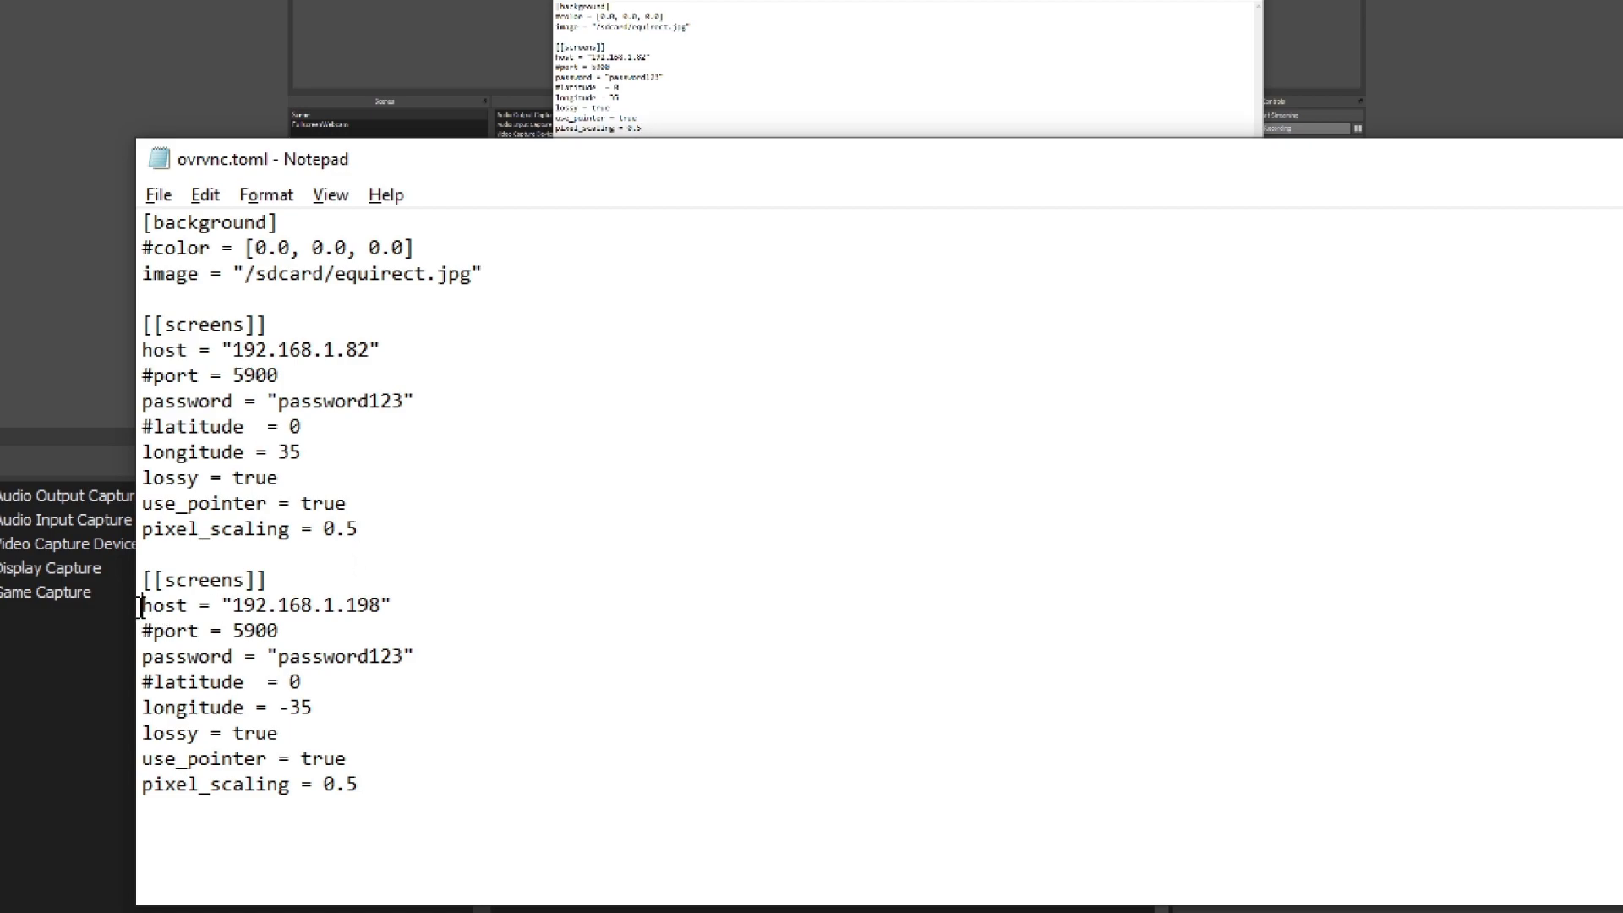
pyautogui.moveTo(141, 607); pyautogui.dragTo(446, 630)
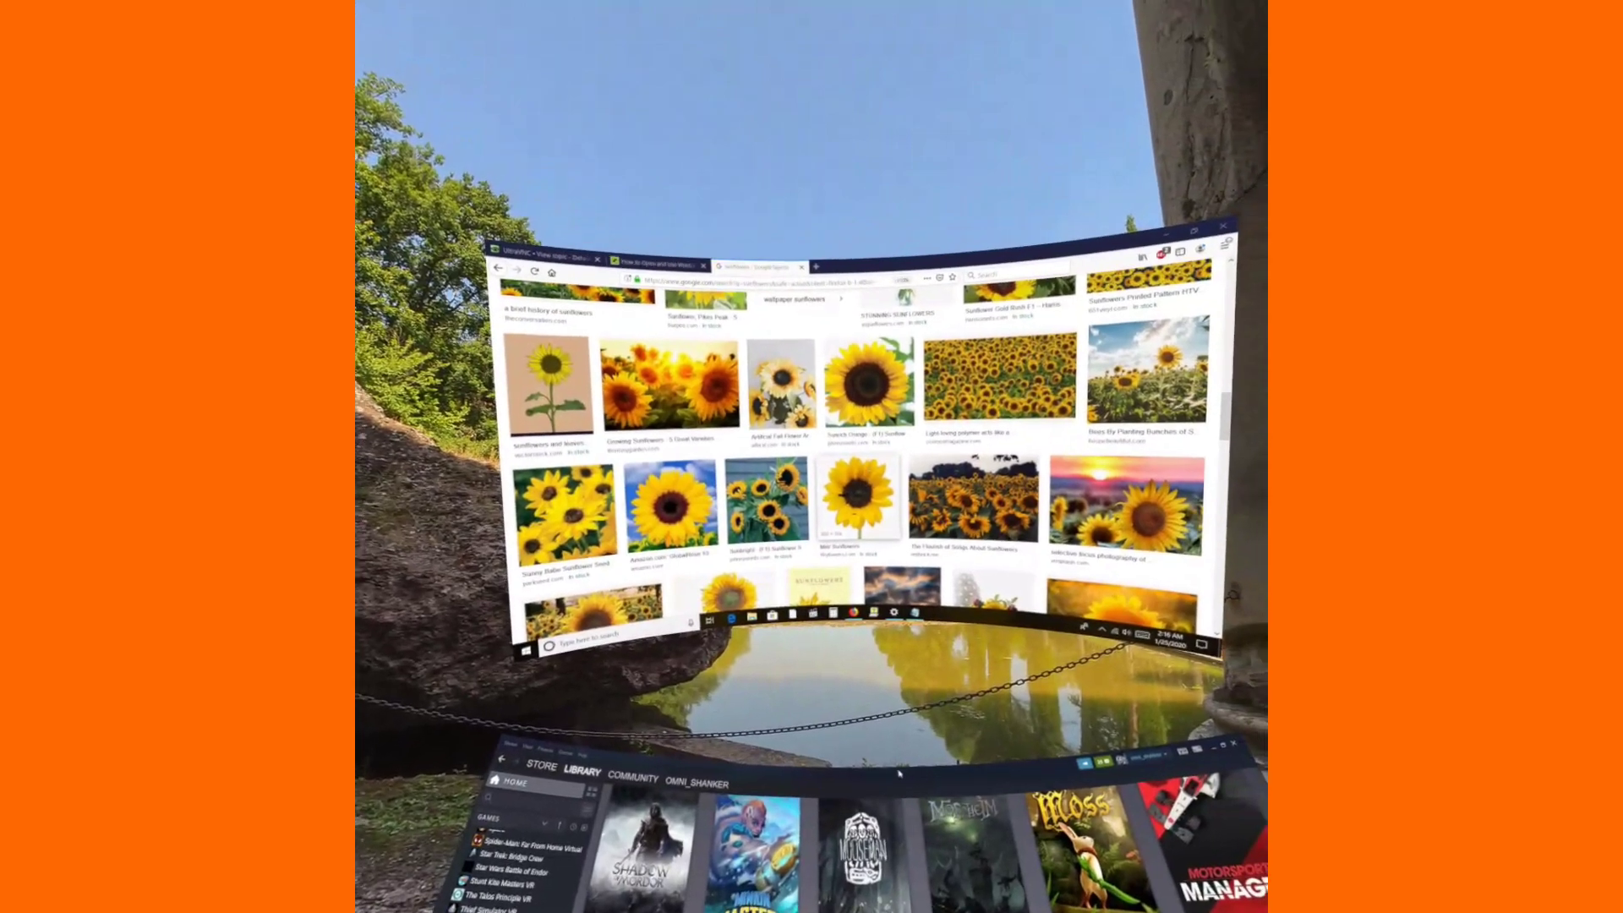
# Switch to Chrome, view the TightVNC and TigerVNC sites, and bring up the UltraVNC home page at uvnc.com.
pyautogui.click(944, 269)
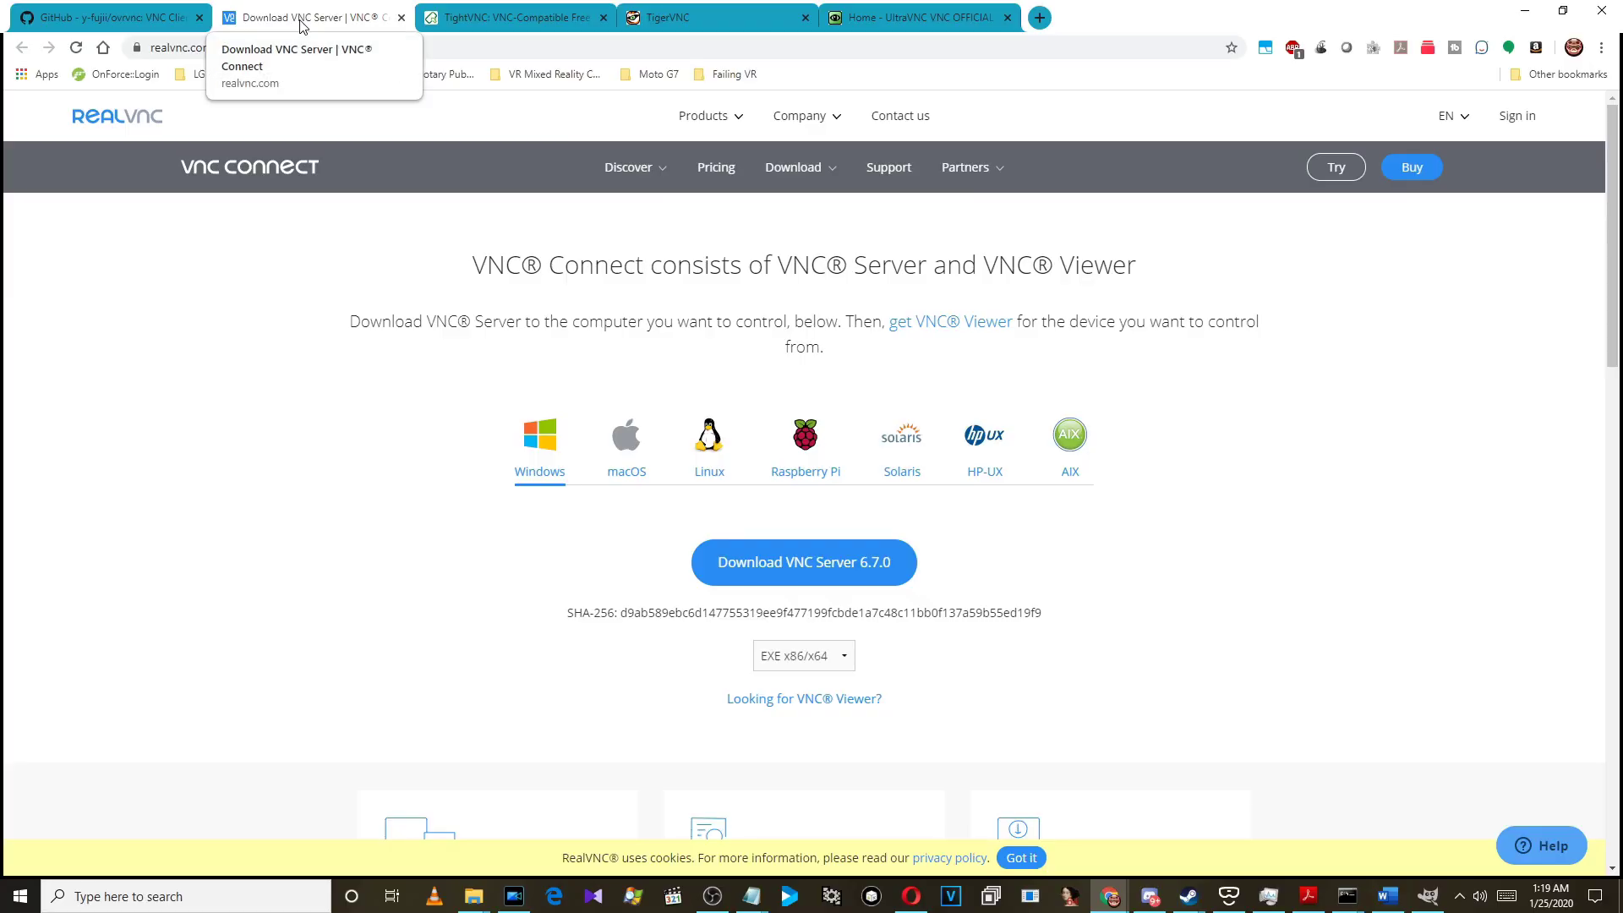
pyautogui.click(476, 25)
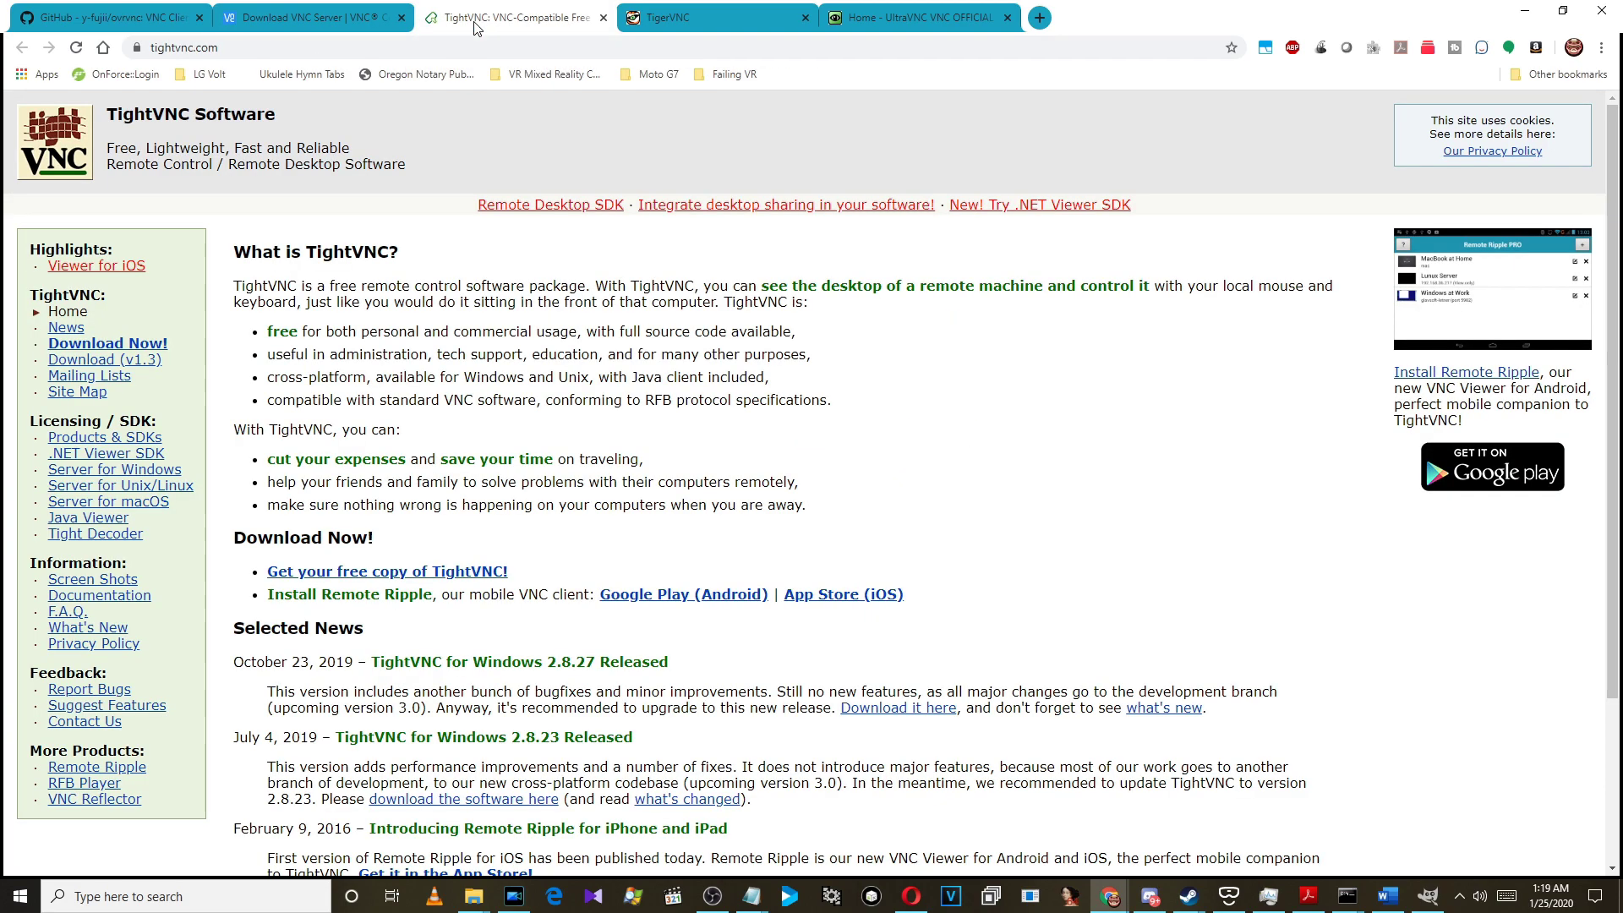
pyautogui.click(668, 20)
pyautogui.click(878, 22)
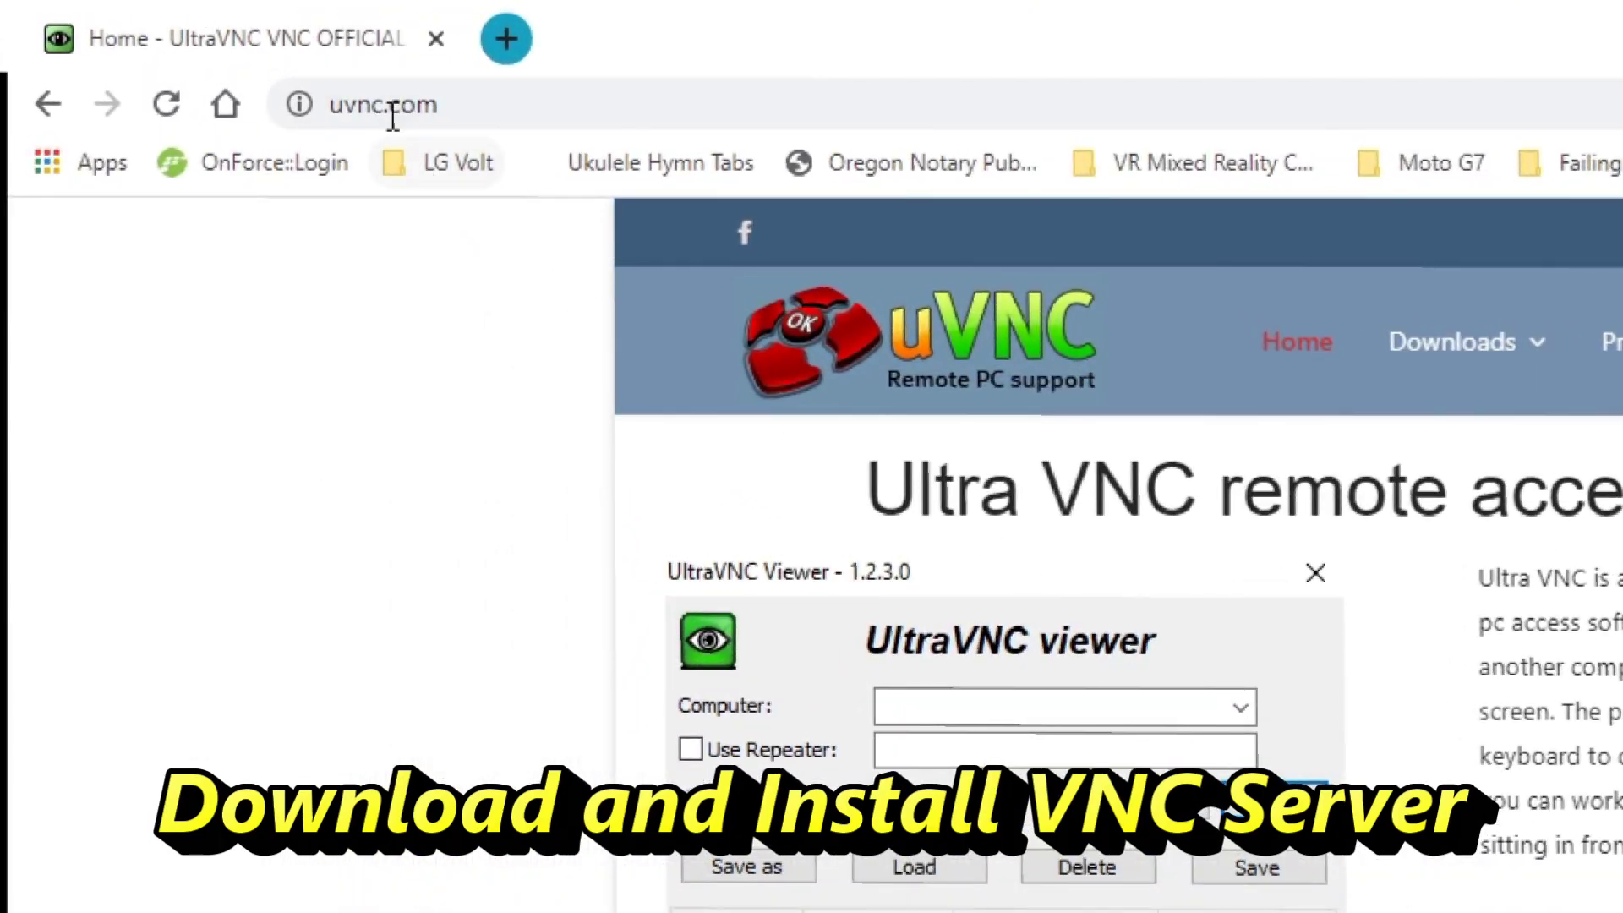
pyautogui.click(251, 72)
pyautogui.tripleClick(467, 103)
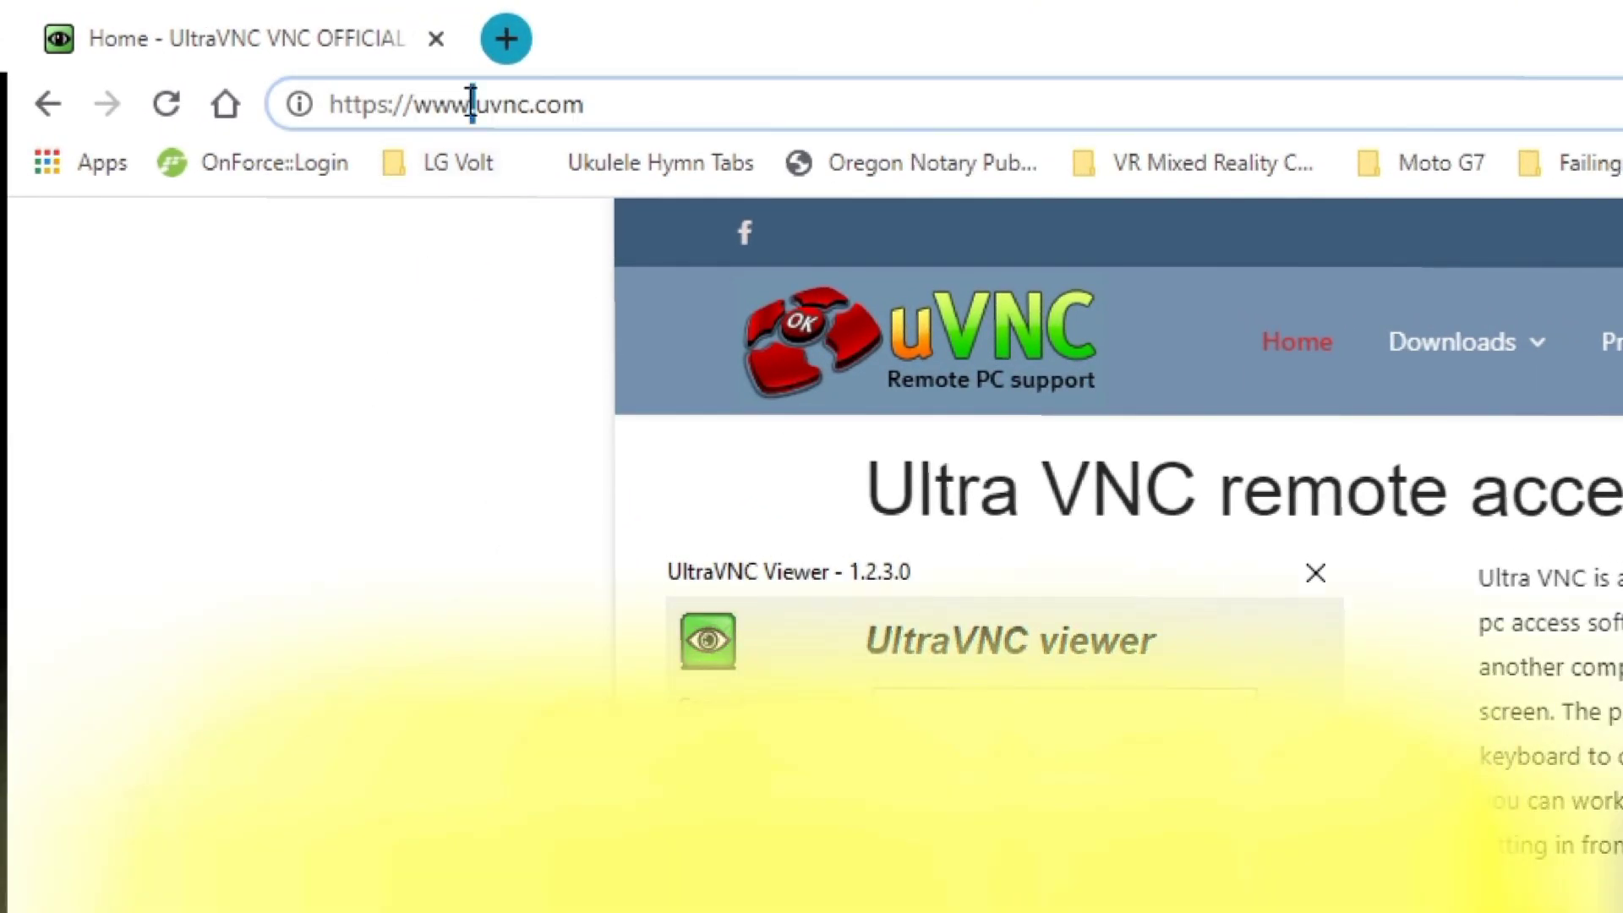
pyautogui.click(398, 376)
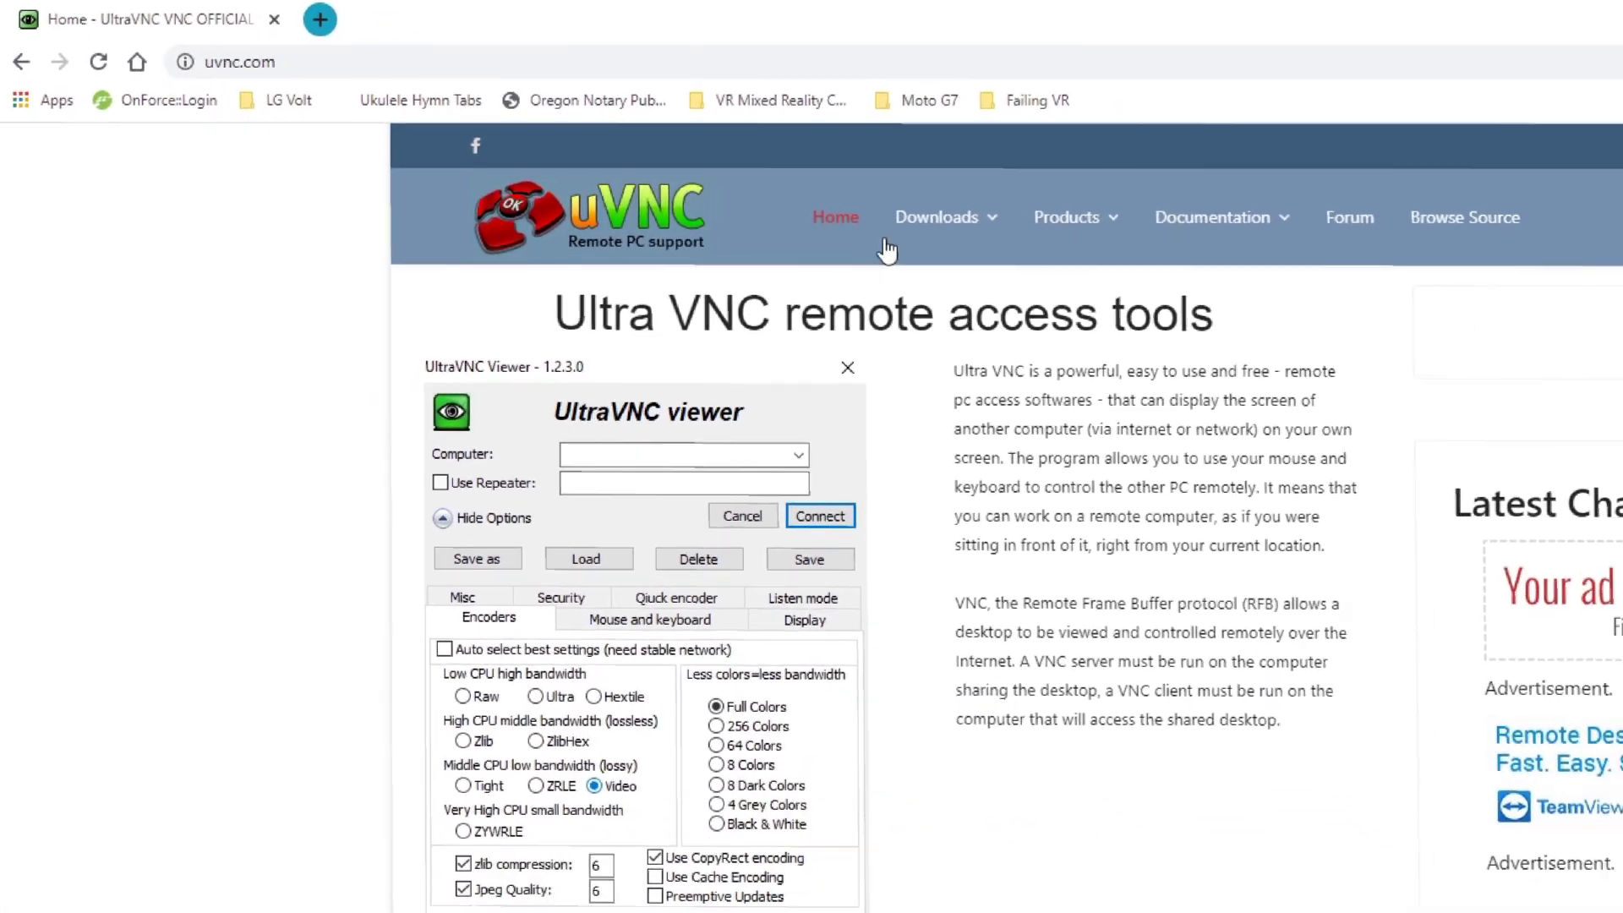
# Download the UltraVNC 1.2.2.3 x64 setup from the UltraVNC site and start the installer in English.
pyautogui.moveTo(936, 220)
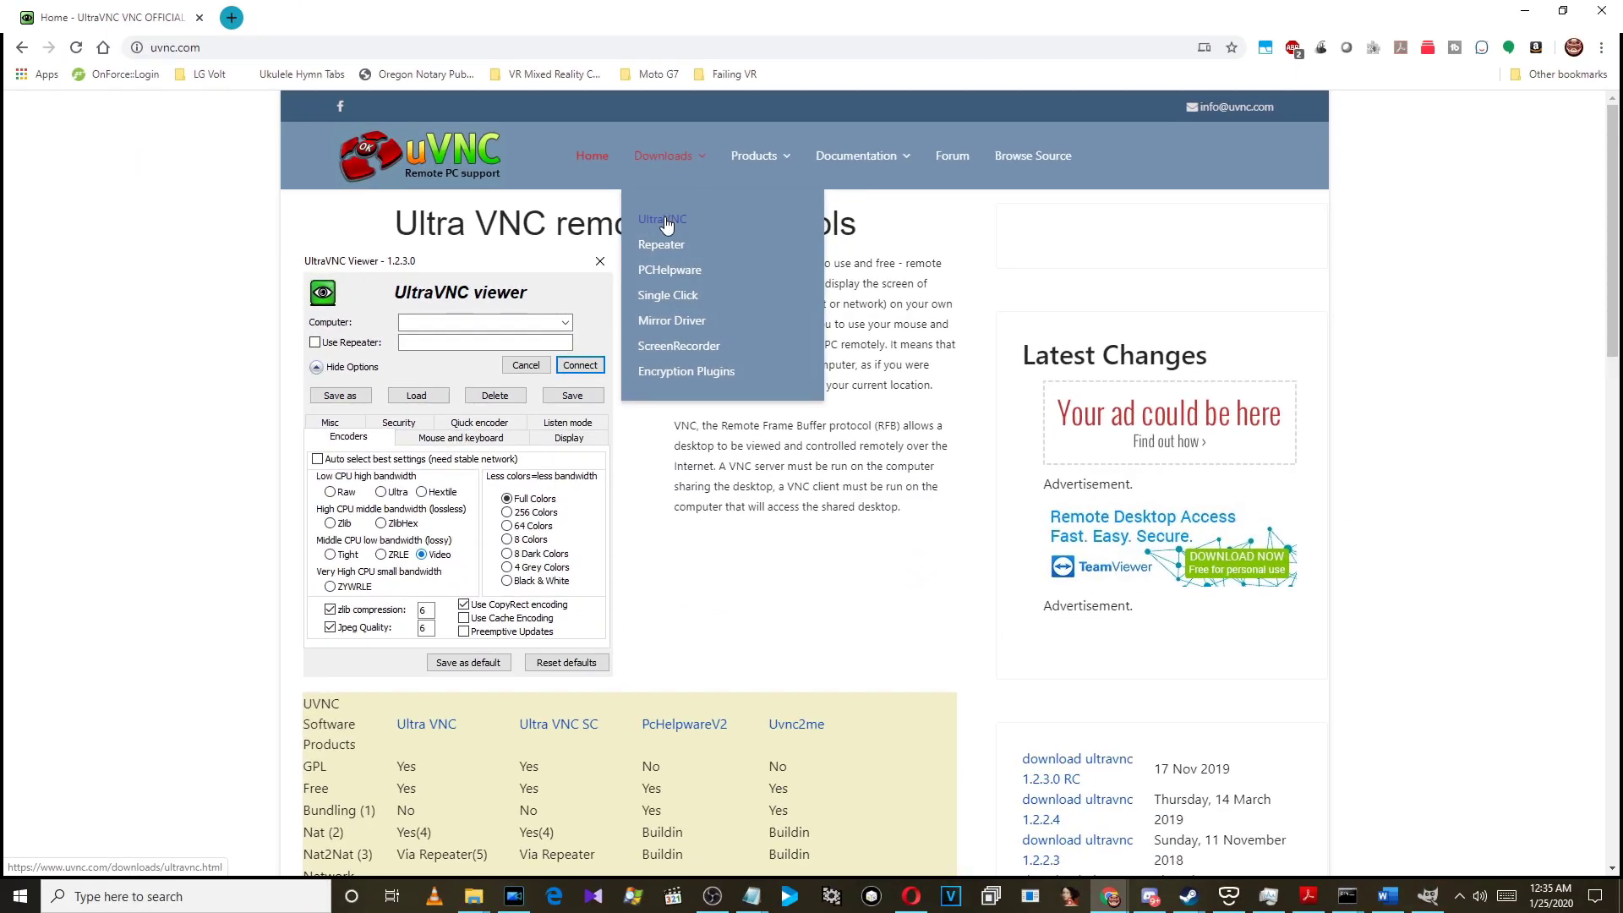
pyautogui.click(664, 219)
pyautogui.click(434, 732)
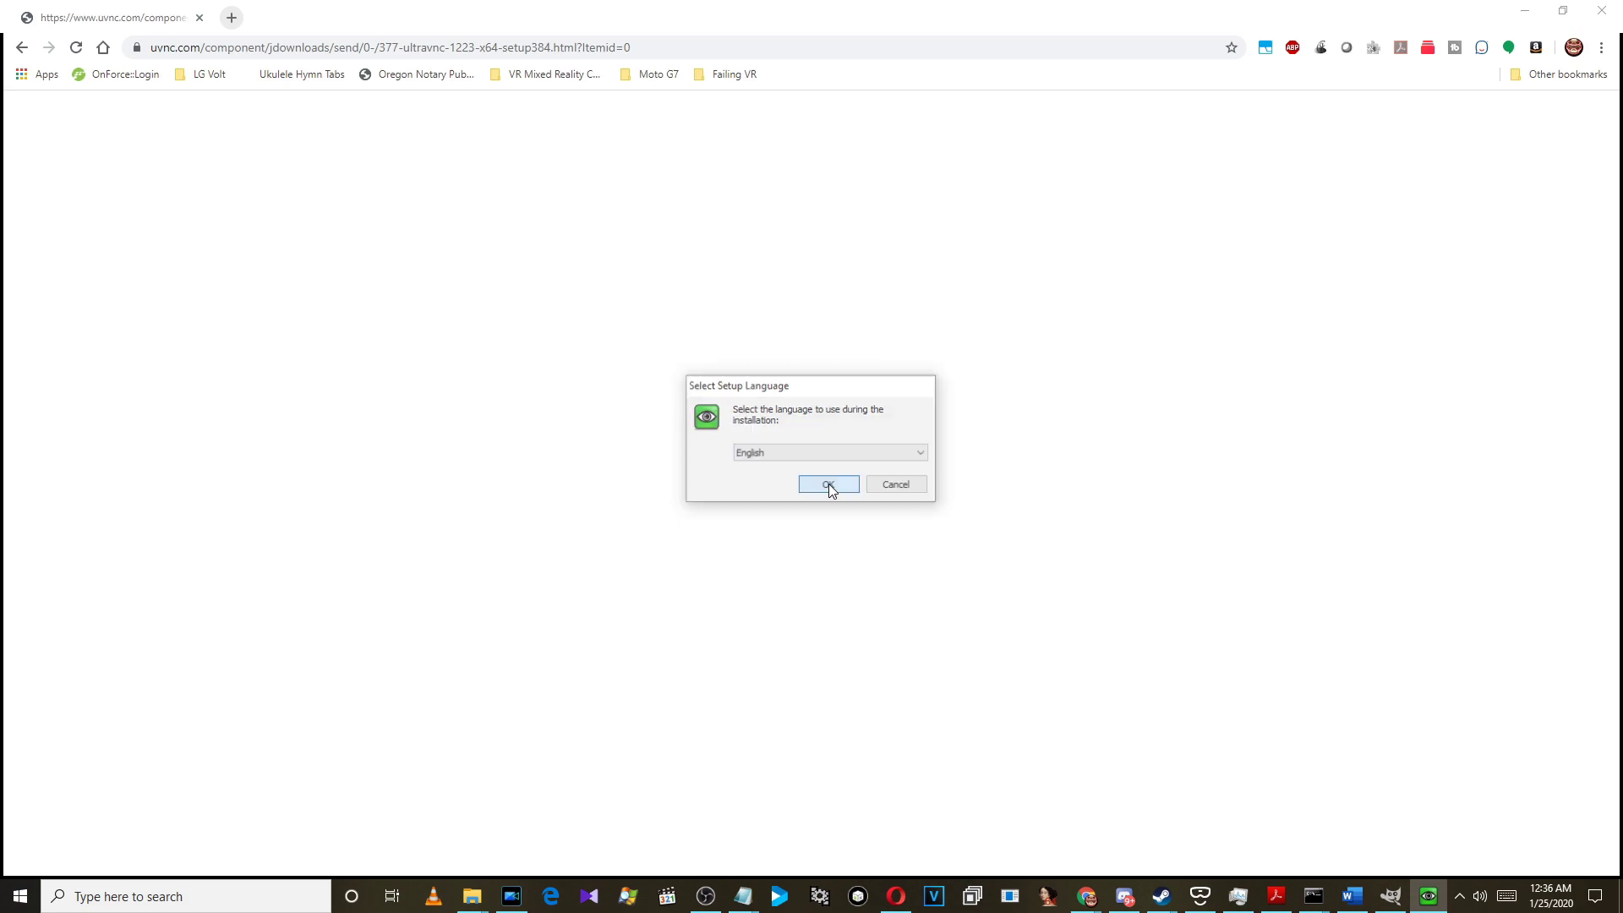
pyautogui.click(829, 483)
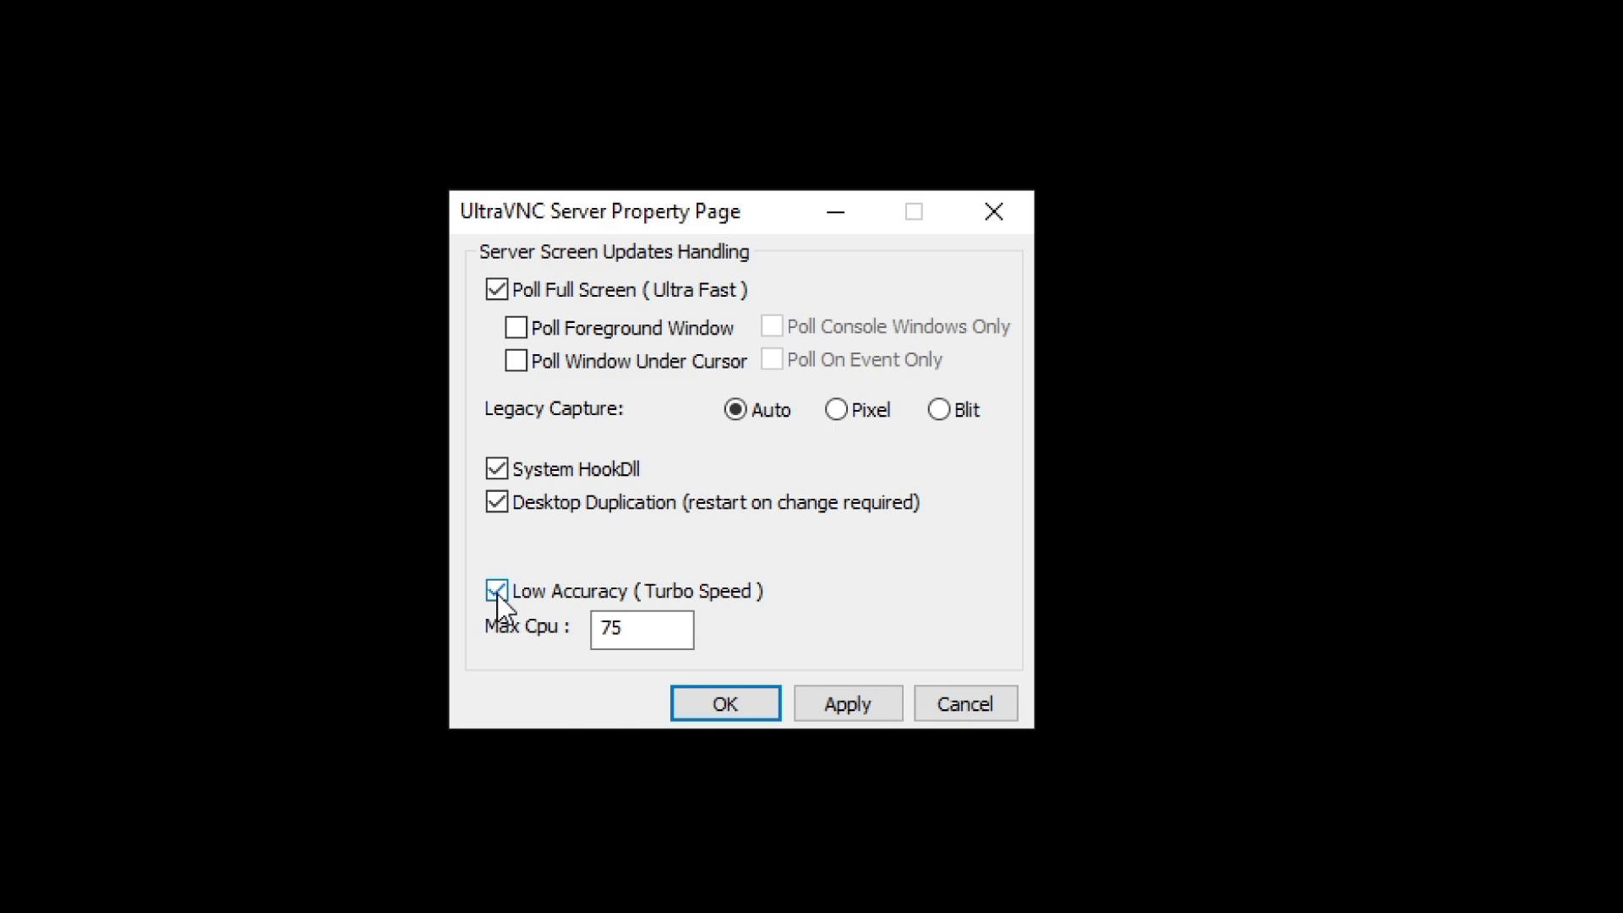
# Select the Max Cpu value in the UltraVNC Server properties for editing.
pyautogui.click(632, 630)
pyautogui.doubleClick(631, 629)
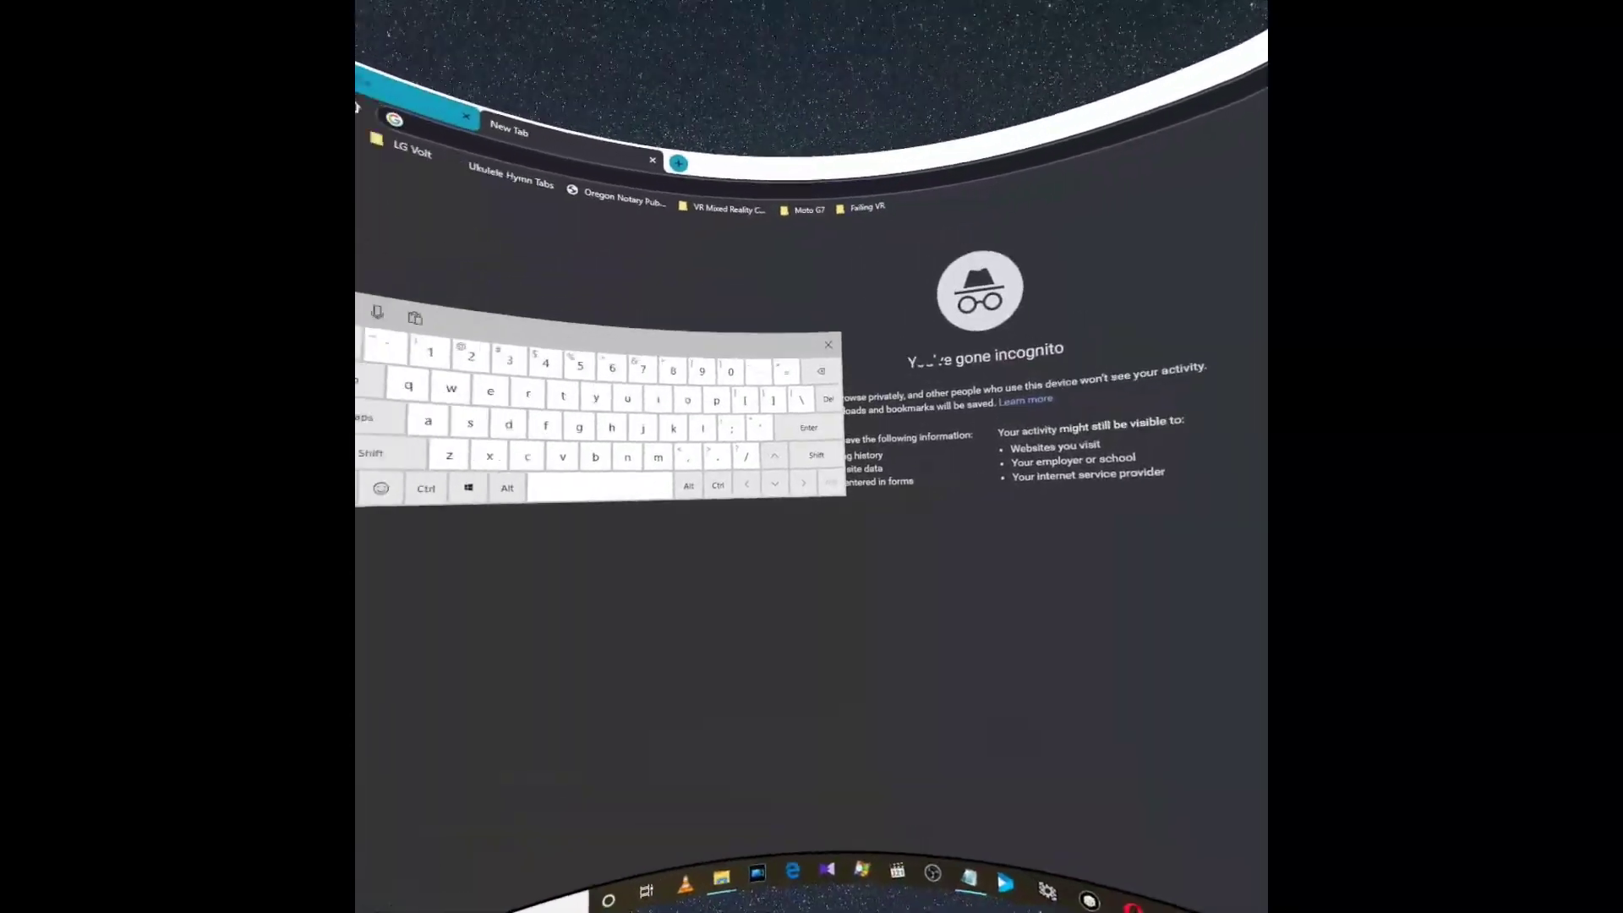
# Enter "oculus" in the new browser tab's address using the on-screen keyboard and choose a suggested Oculus Quest page.
pyautogui.click(864, 433)
pyautogui.click(727, 484)
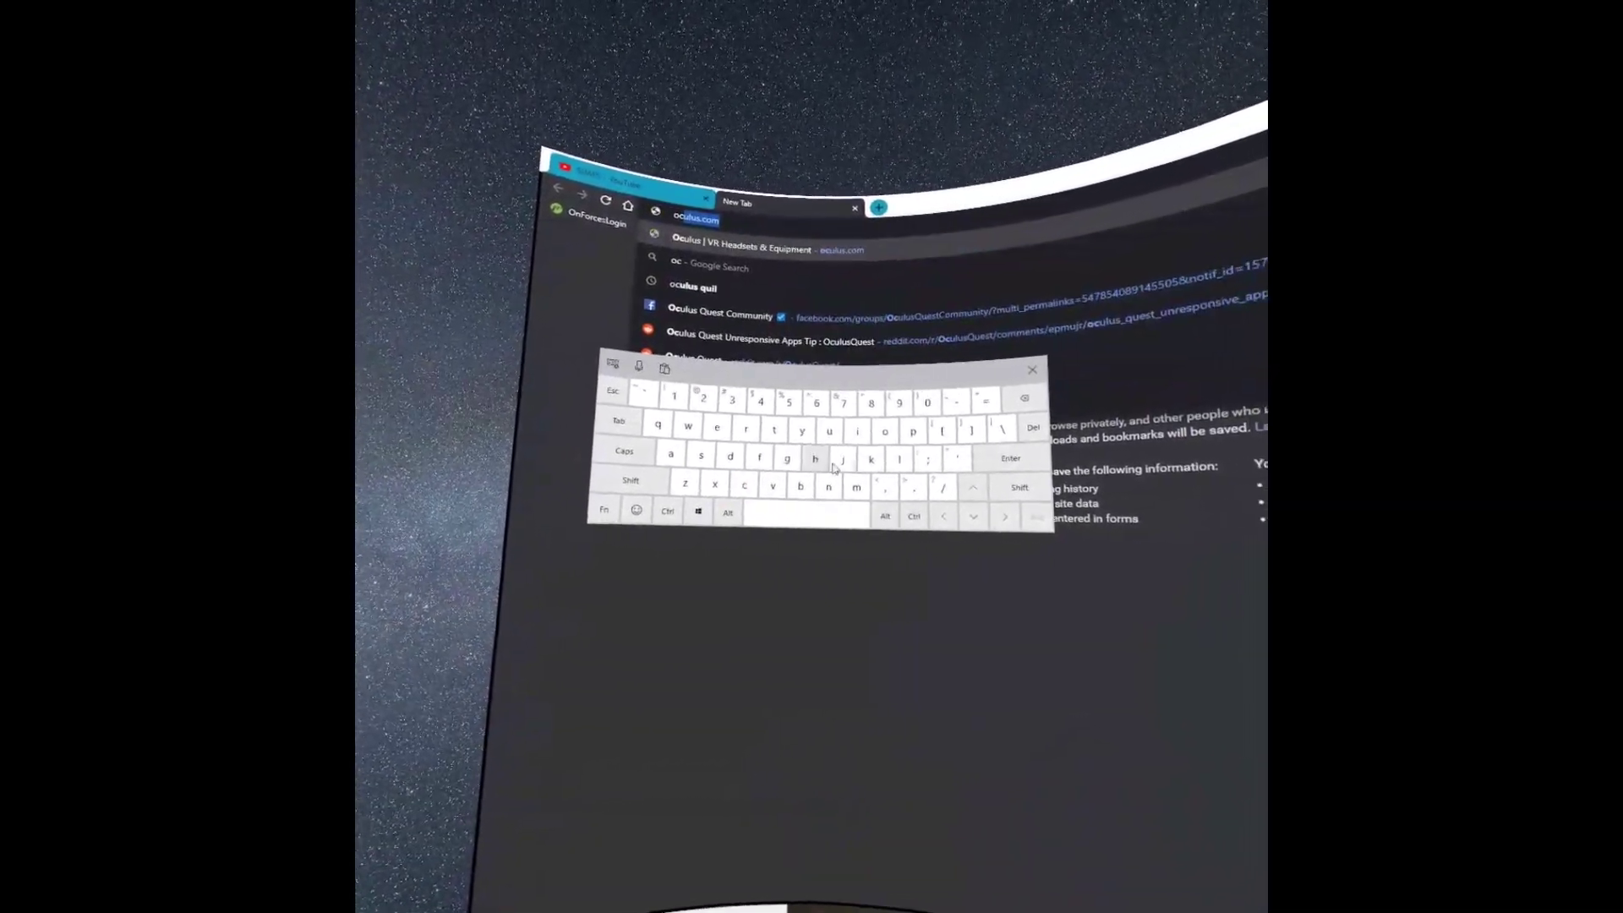
pyautogui.click(812, 430)
pyautogui.click(890, 457)
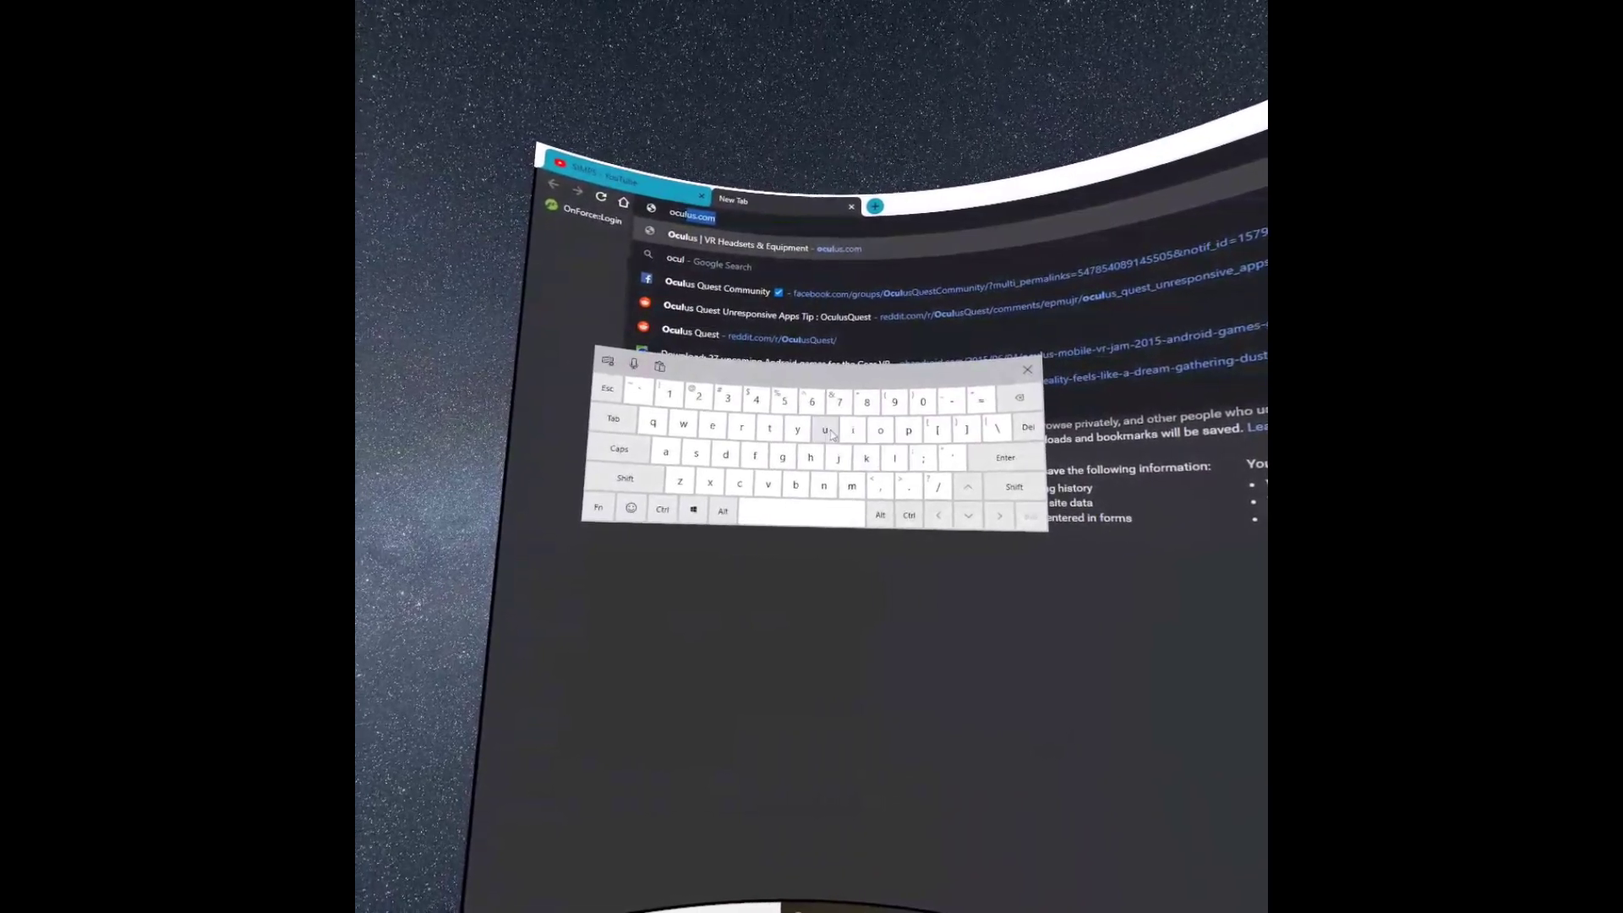
pyautogui.click(820, 430)
pyautogui.click(782, 461)
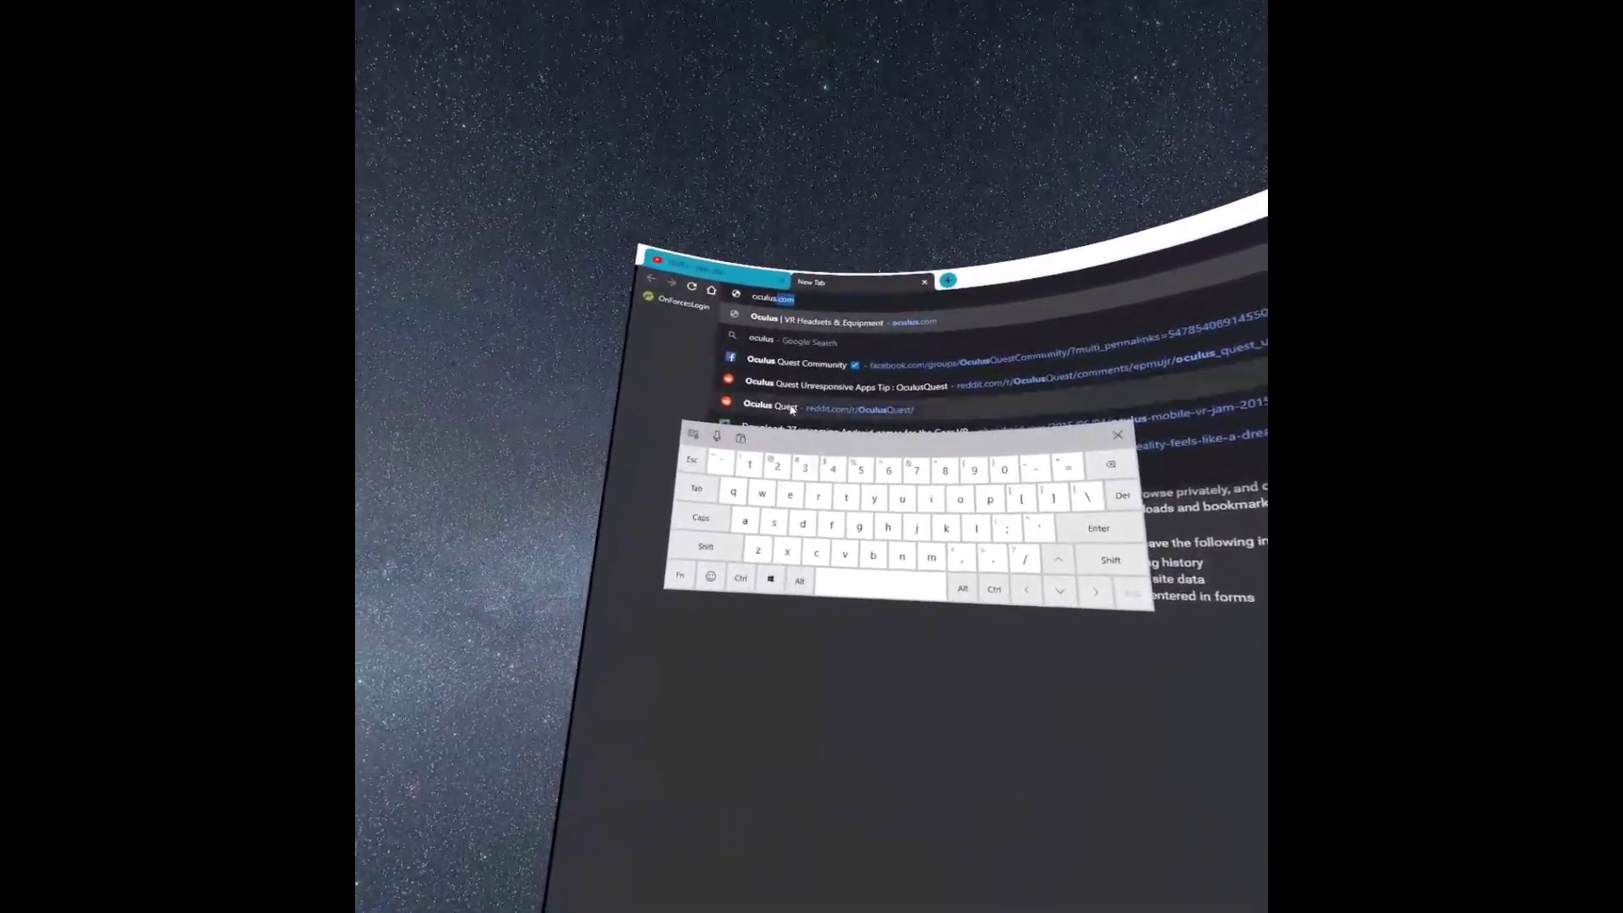
pyautogui.click(809, 387)
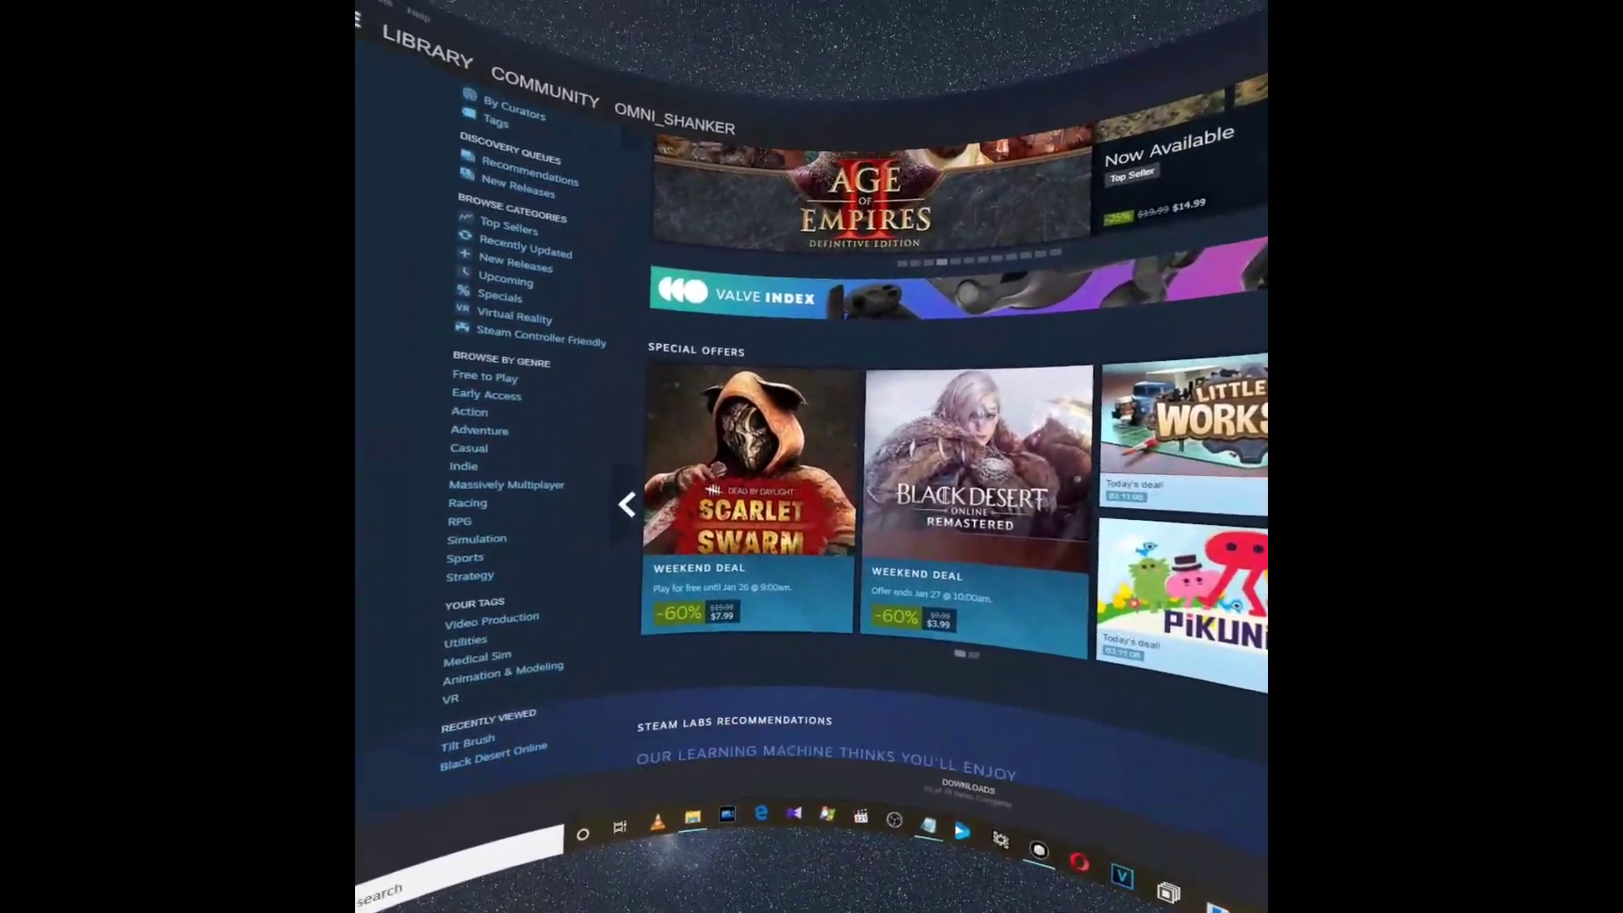
# Browse the Steam store, the sunflower image results and the Steam game library on the two virtual screens.
pyautogui.scroll(-5, 845, 423)
pyautogui.scroll(-3, 930, 422)
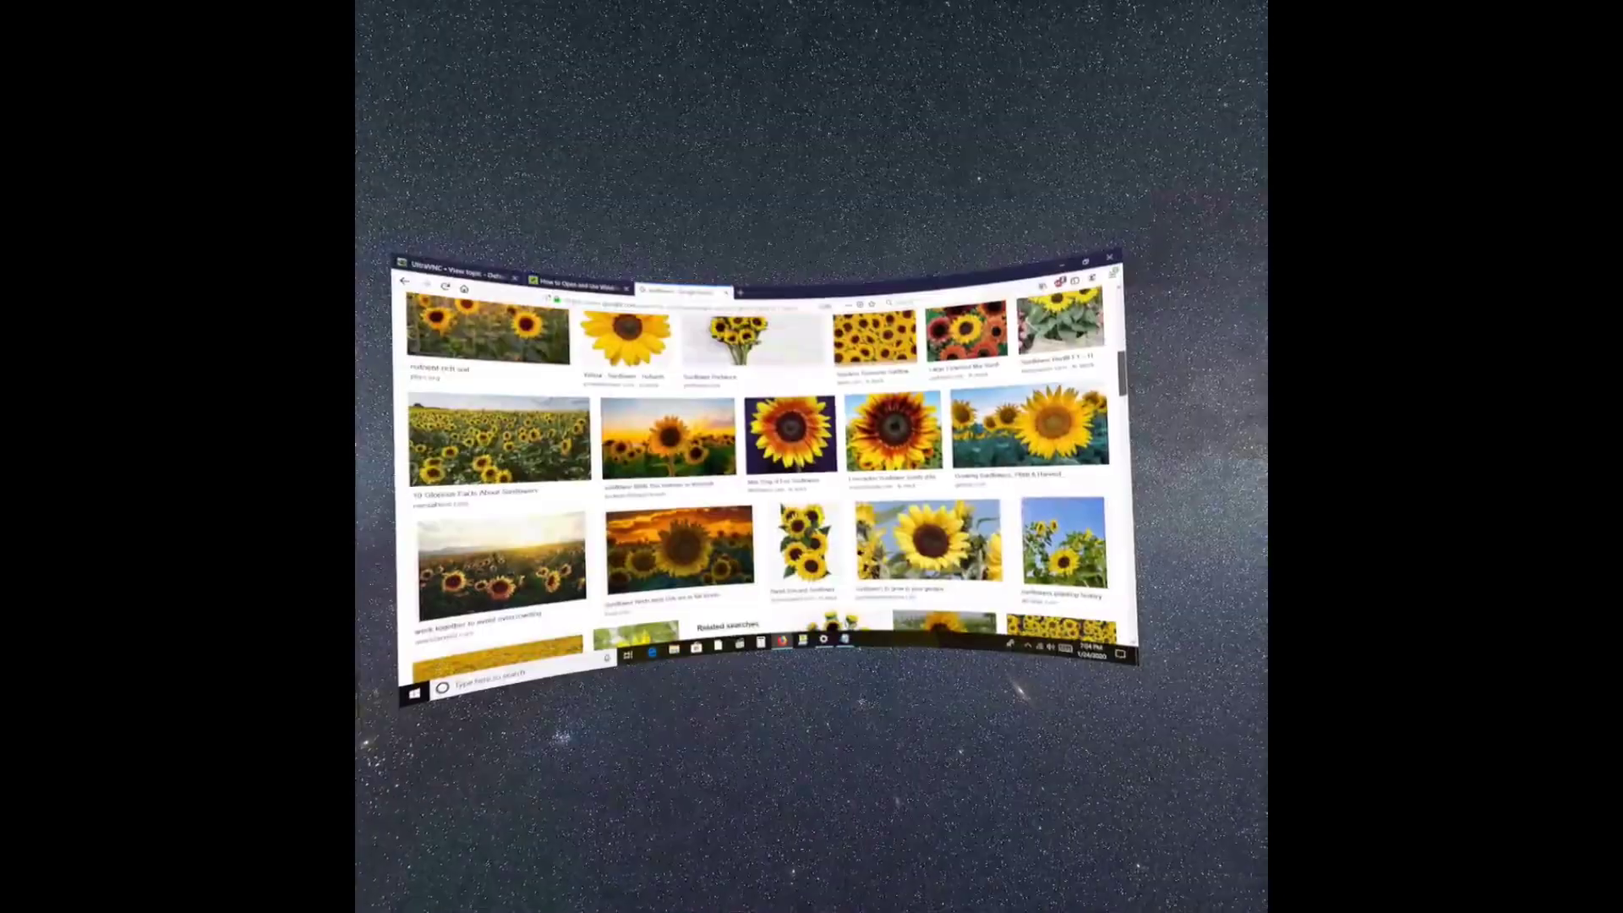
pyautogui.scroll(-3, 778, 473)
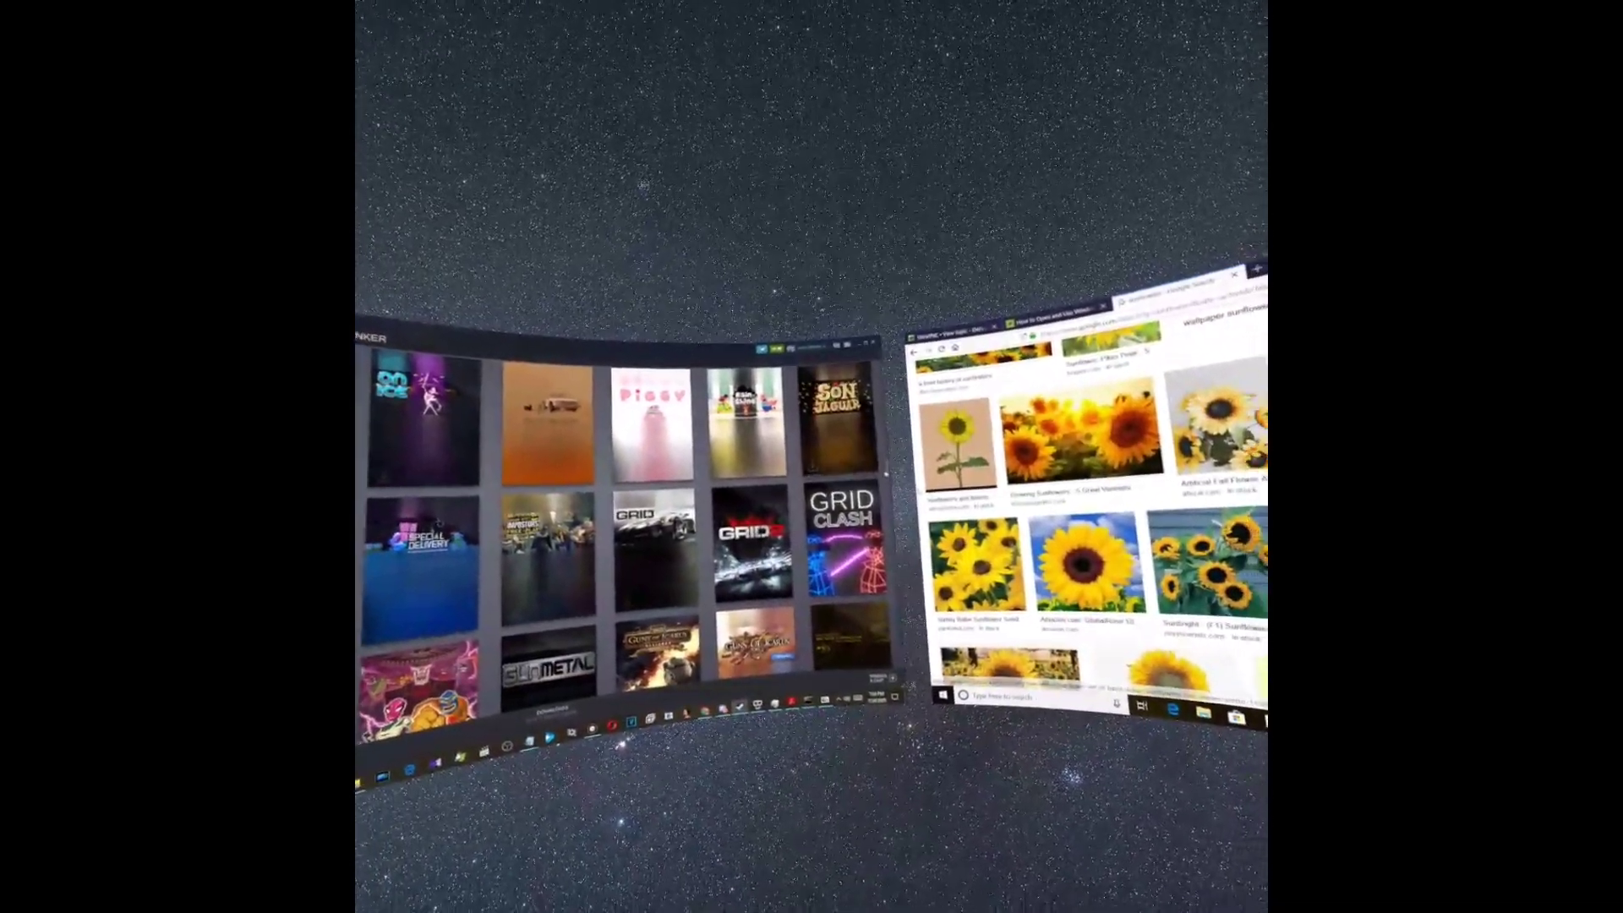
pyautogui.scroll(-5, 863, 491)
pyautogui.scroll(-5, 845, 507)
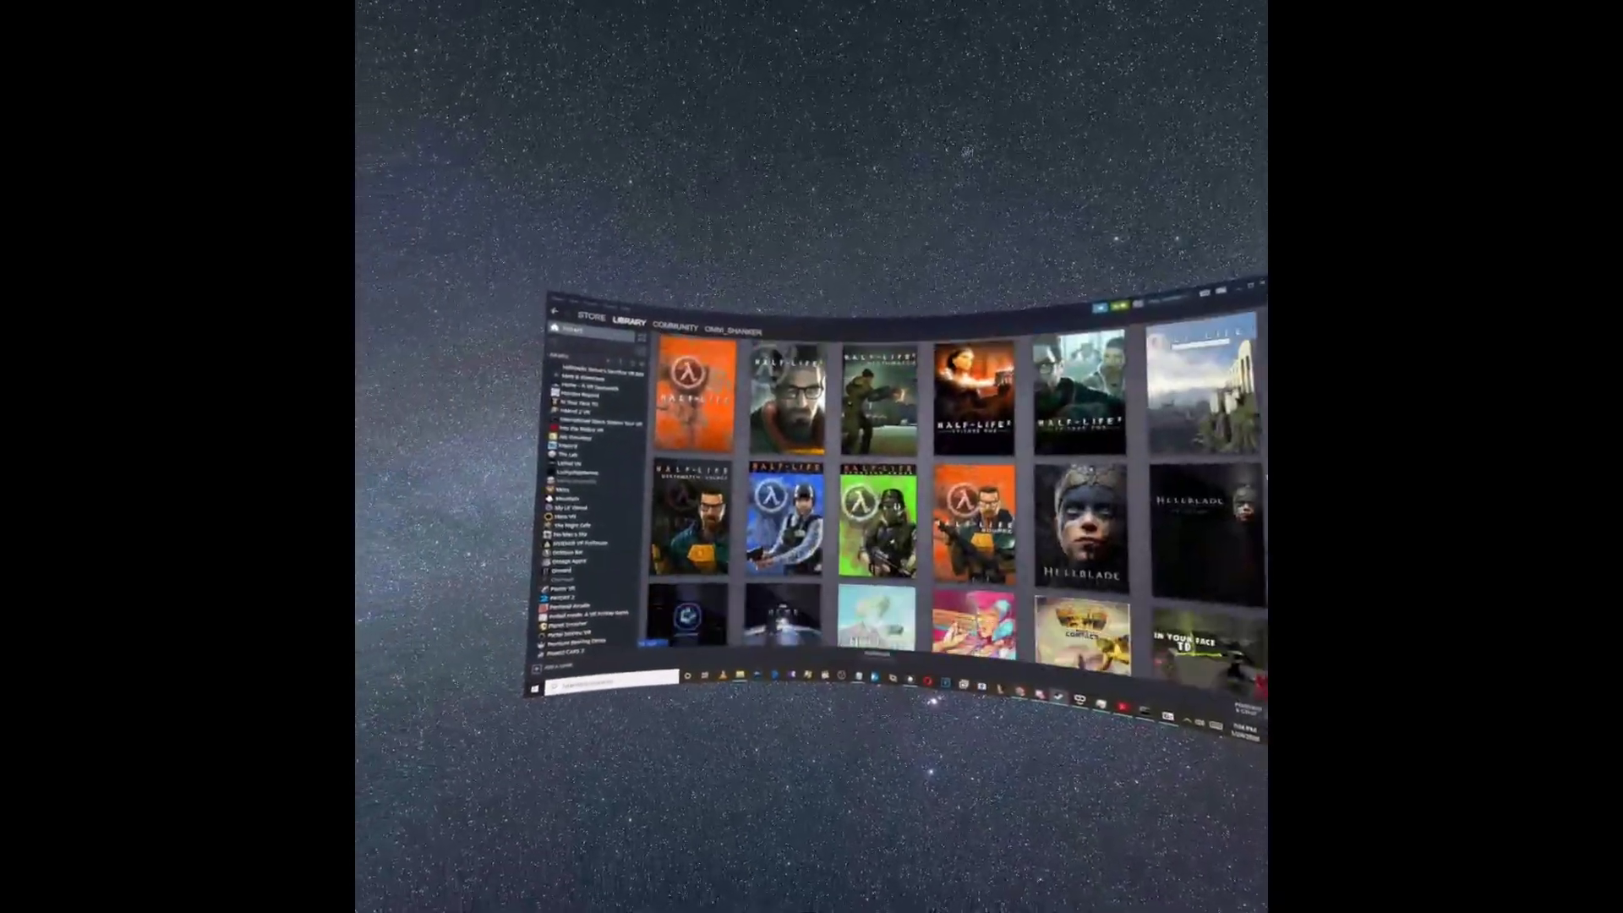
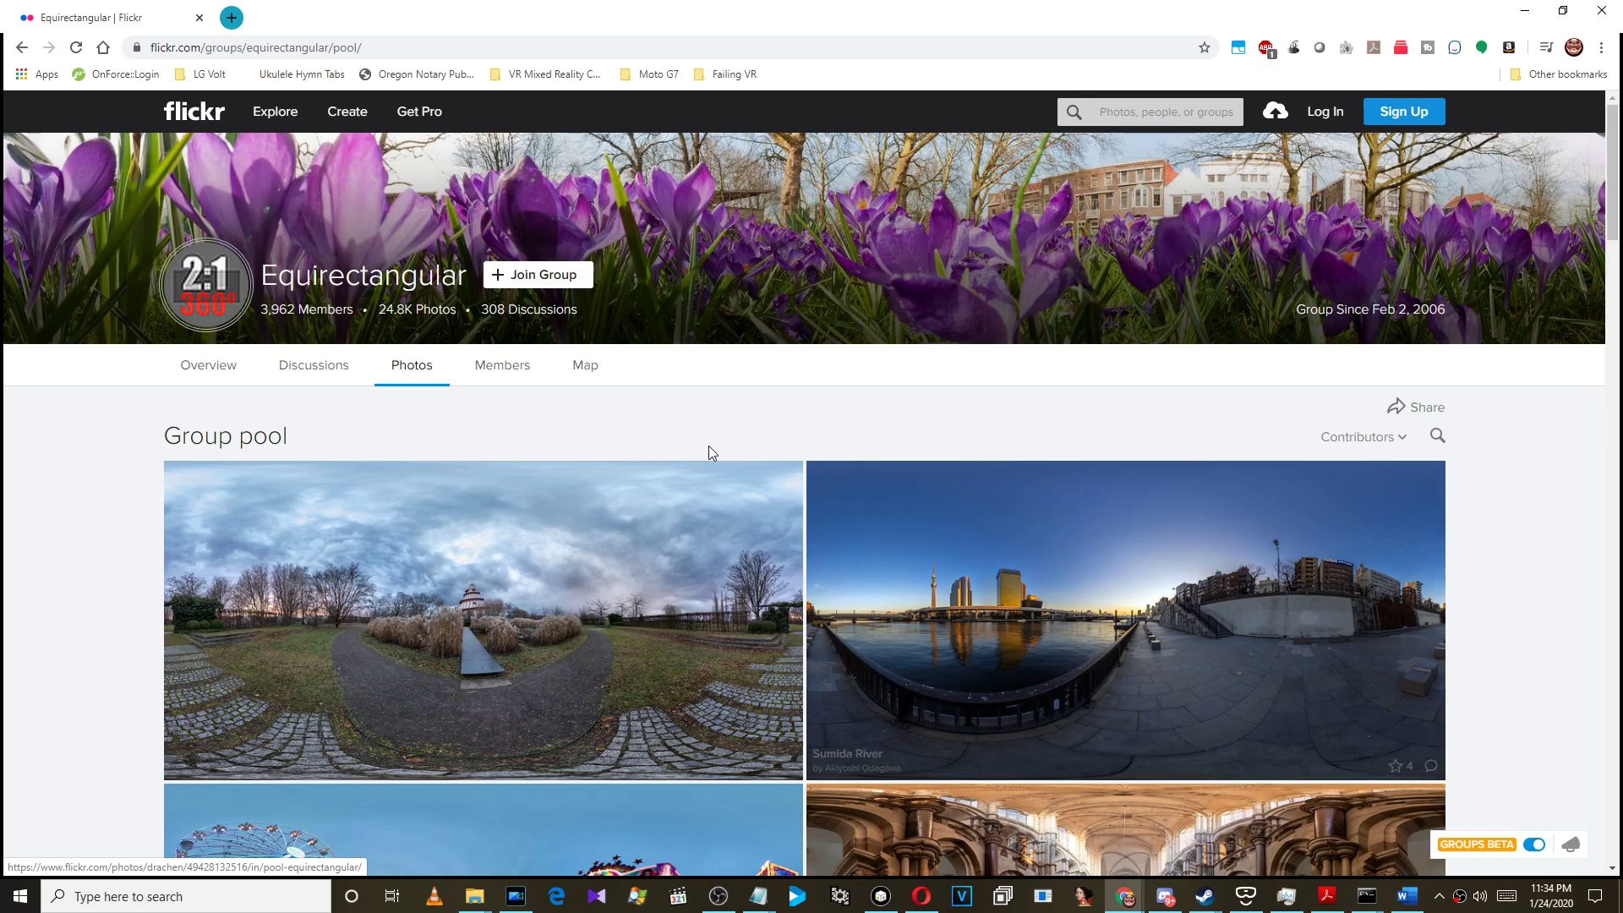
# Browse the photo pool of Flickr's Equirectangular group for 360-degree panoramas.
pyautogui.scroll(-4, 708, 453)
pyautogui.scroll(1, 627, 460)
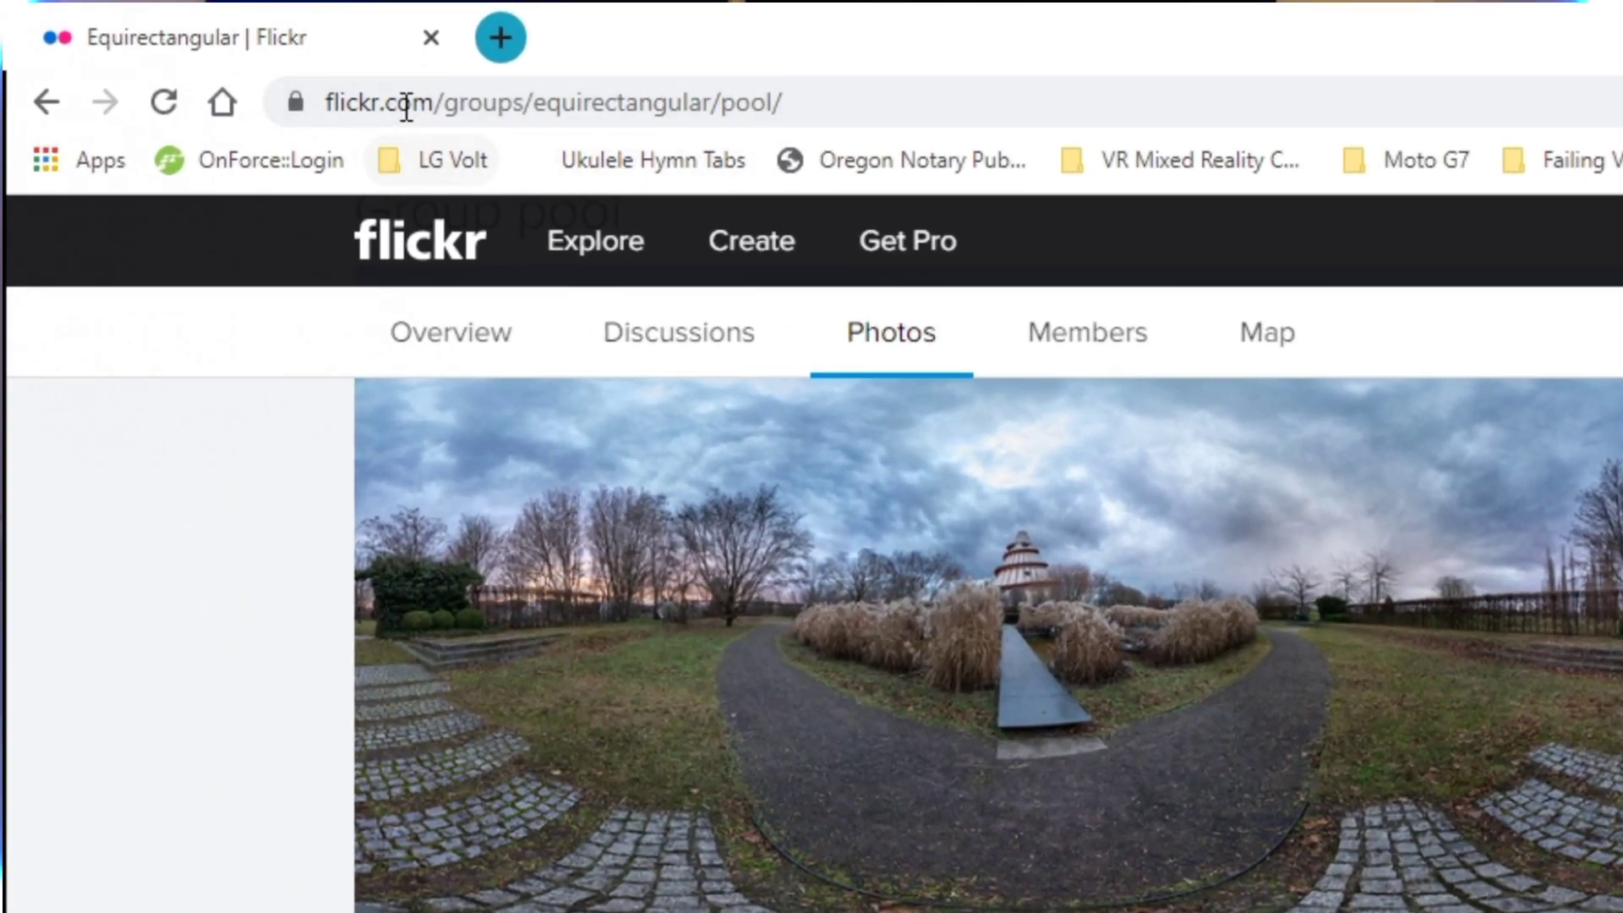
pyautogui.click(406, 107)
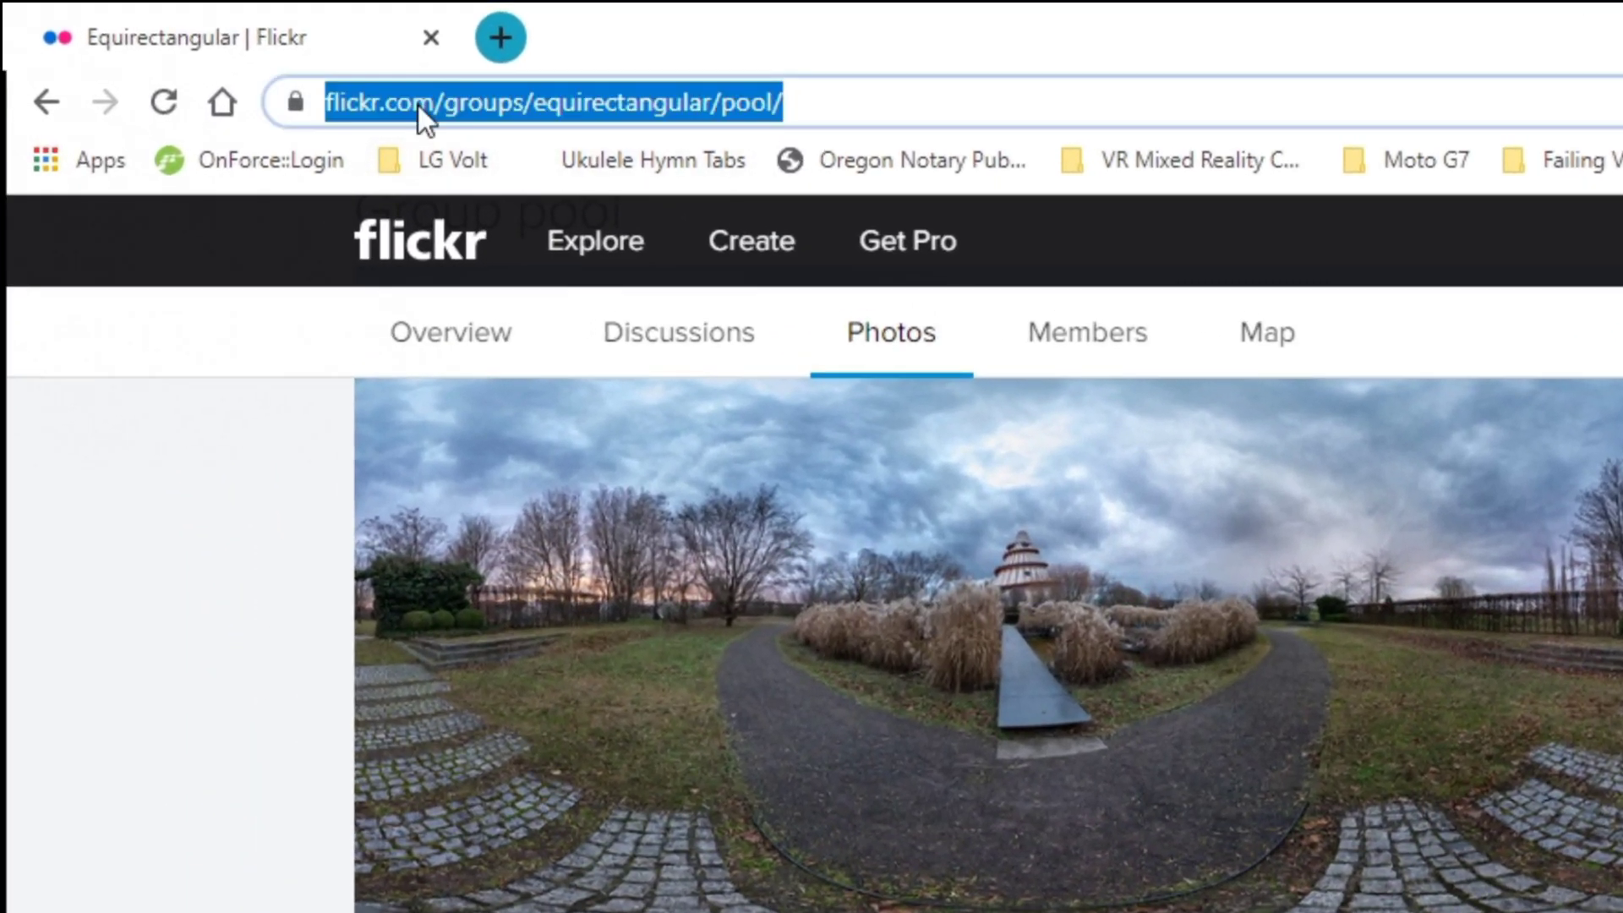
pyautogui.click(241, 548)
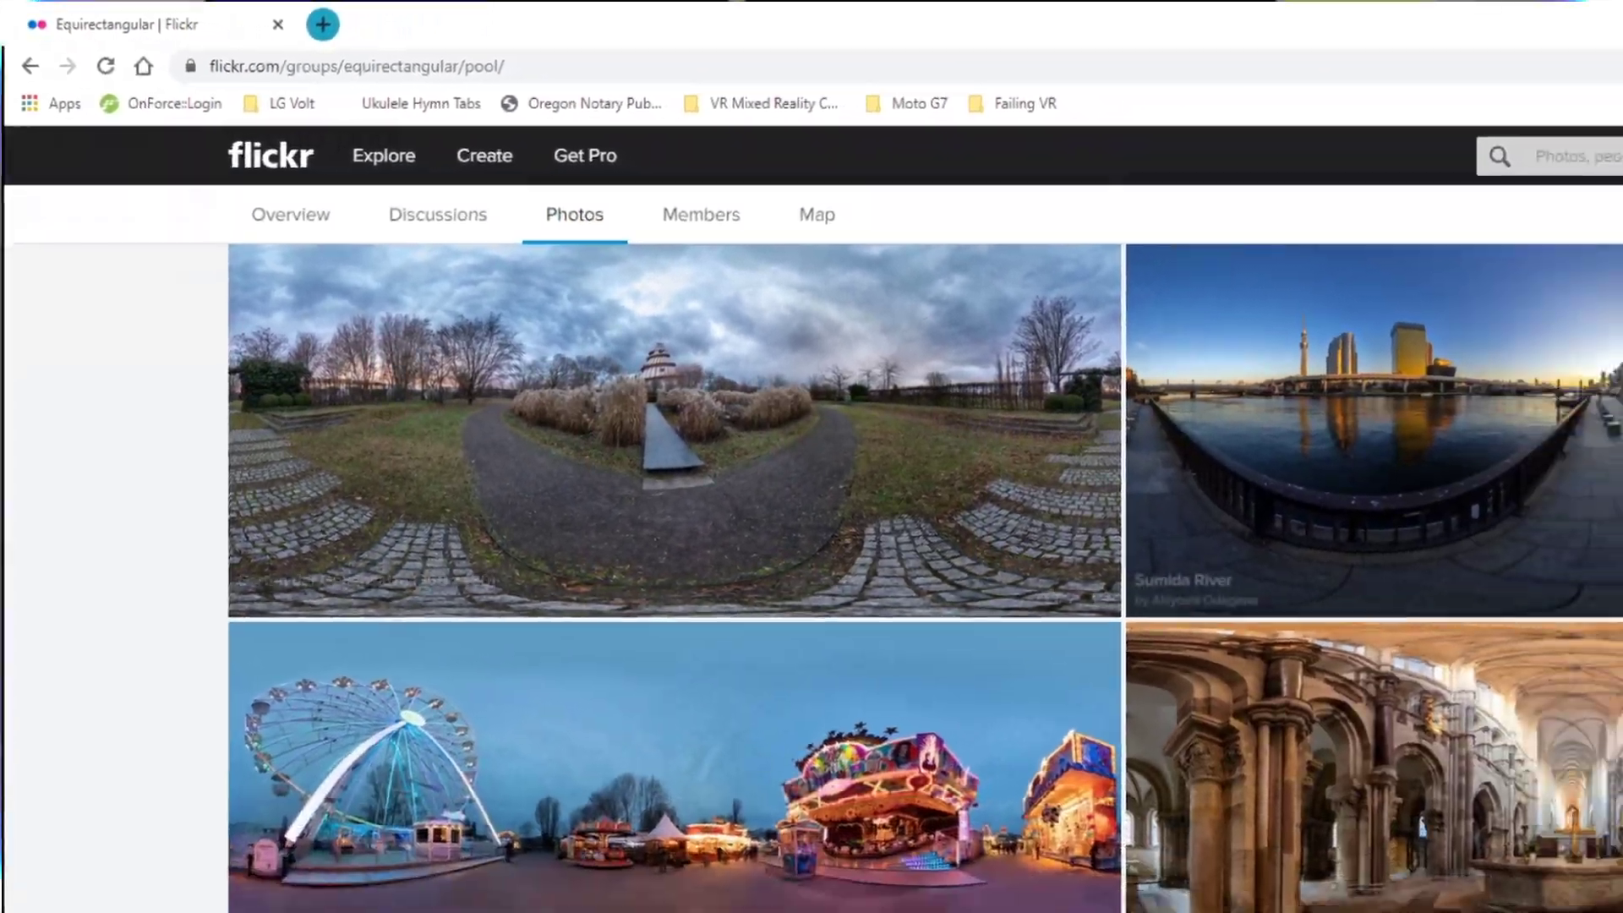
pyautogui.scroll(-10, 1615, 420)
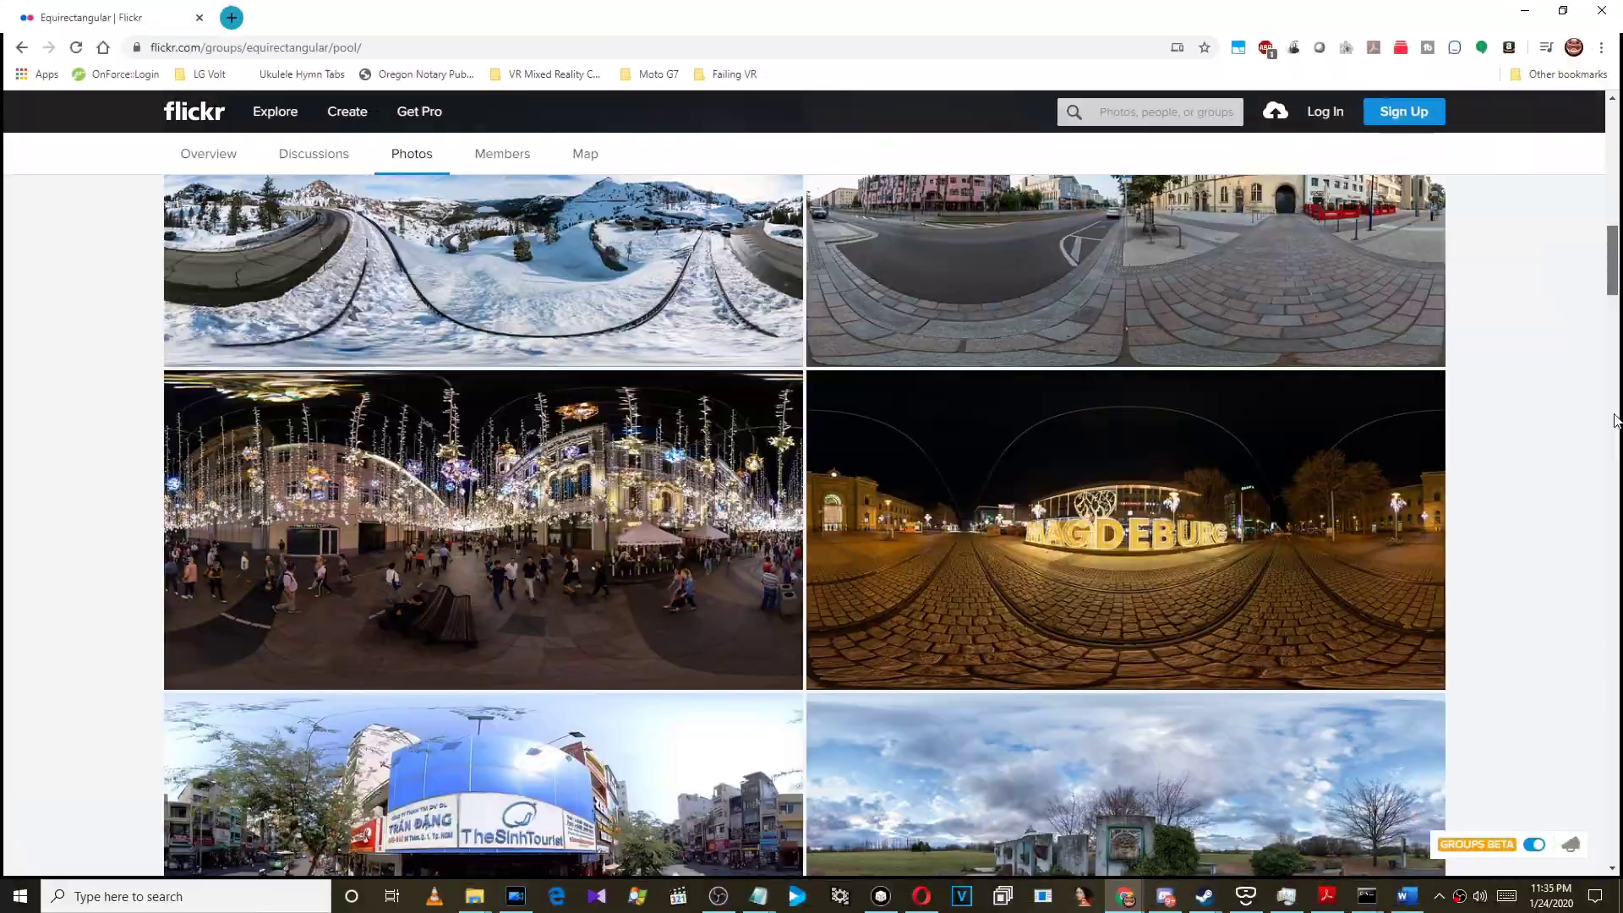
pyautogui.scroll(-20, 1614, 420)
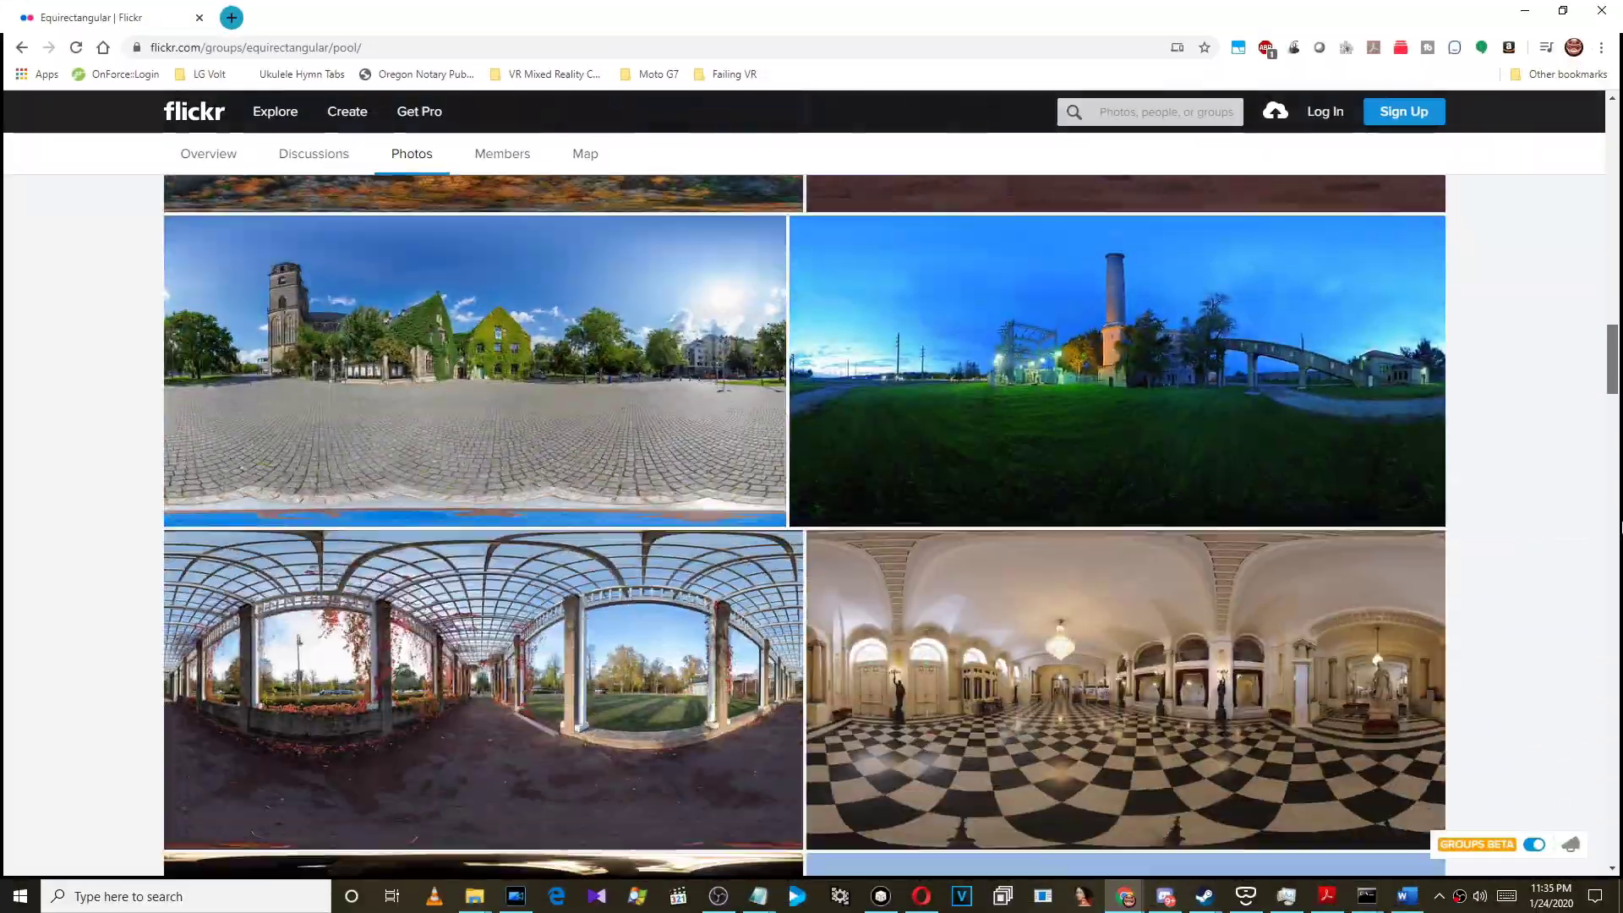
pyautogui.scroll(-5, 1523, 587)
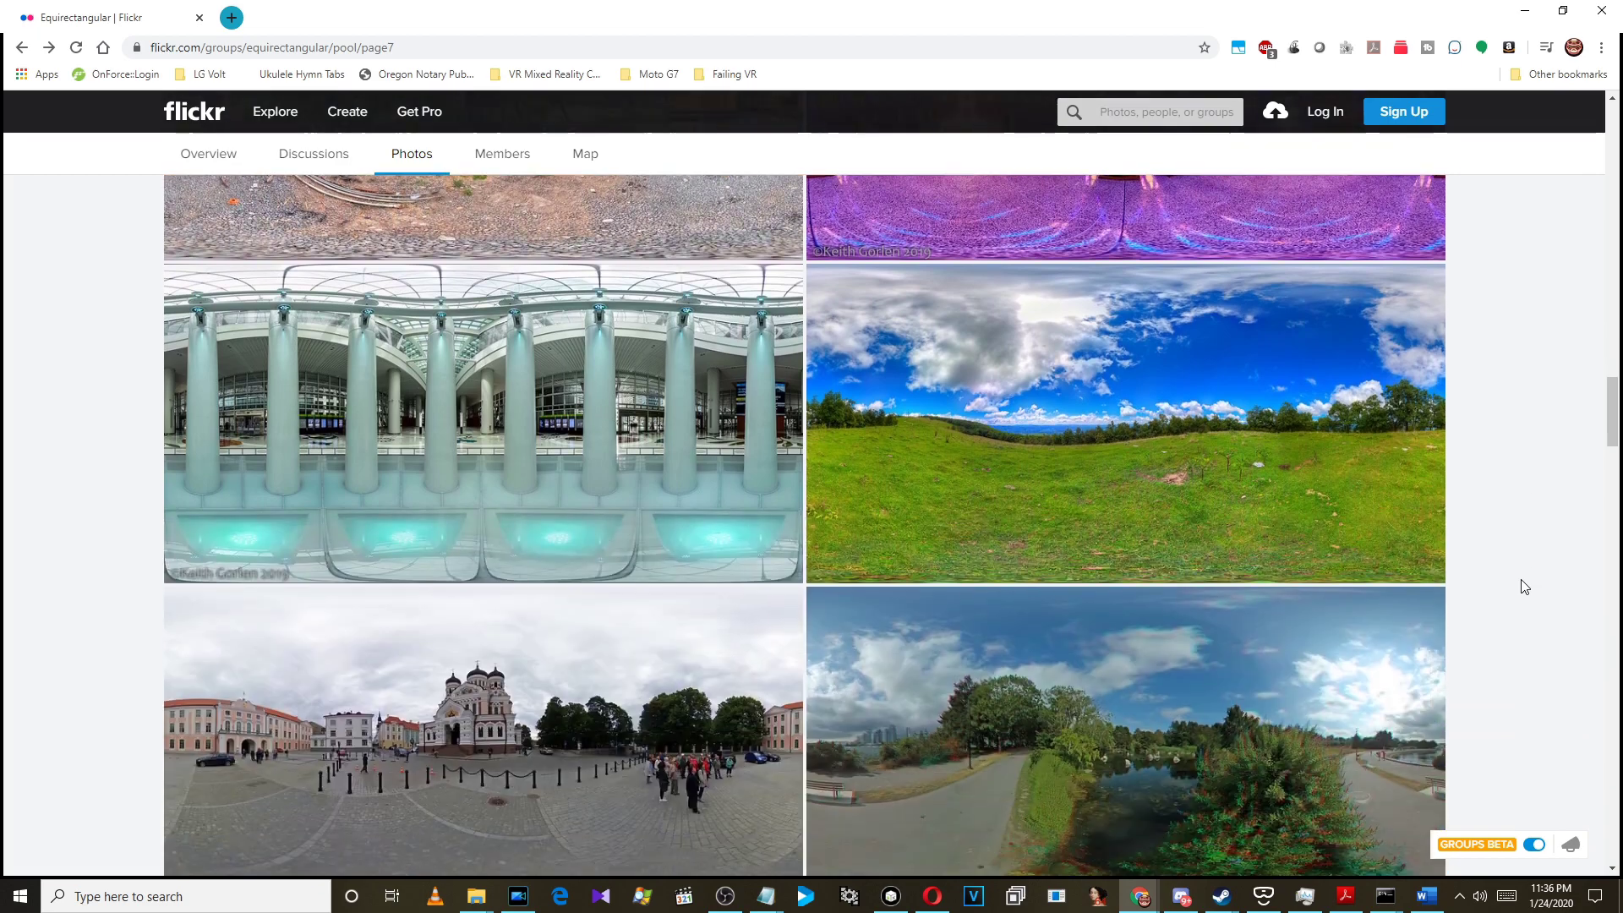
# Open the grassy Blue Ridge Mountains panorama from the group pool and display it in the X-Large 6K (6144 × 3072) size.
pyautogui.click(1224, 336)
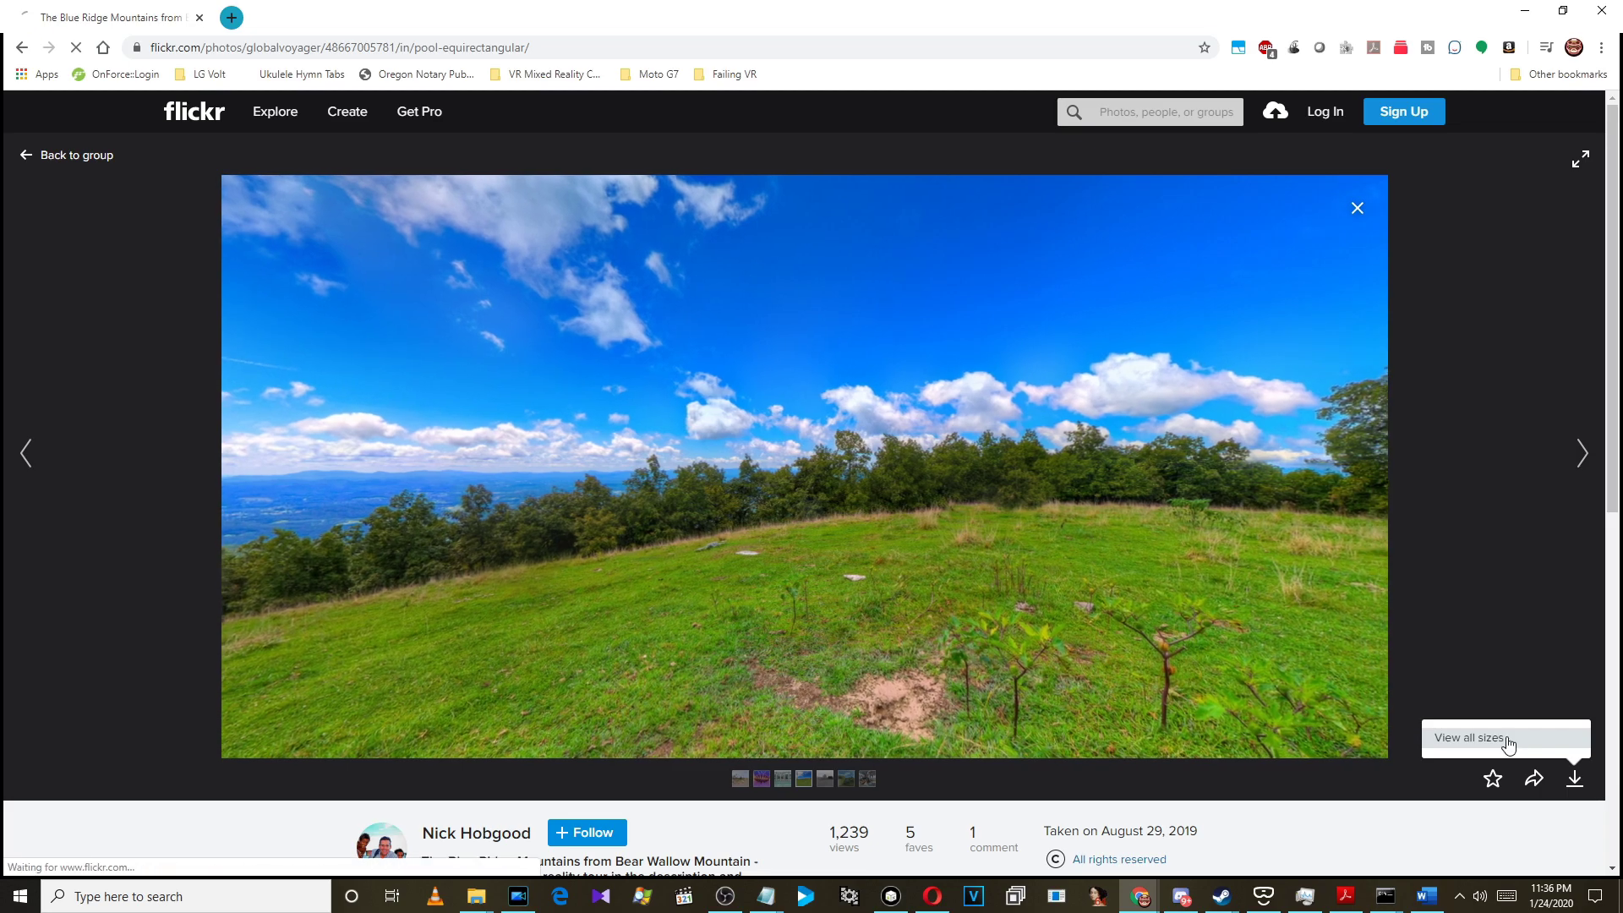
pyautogui.click(1508, 742)
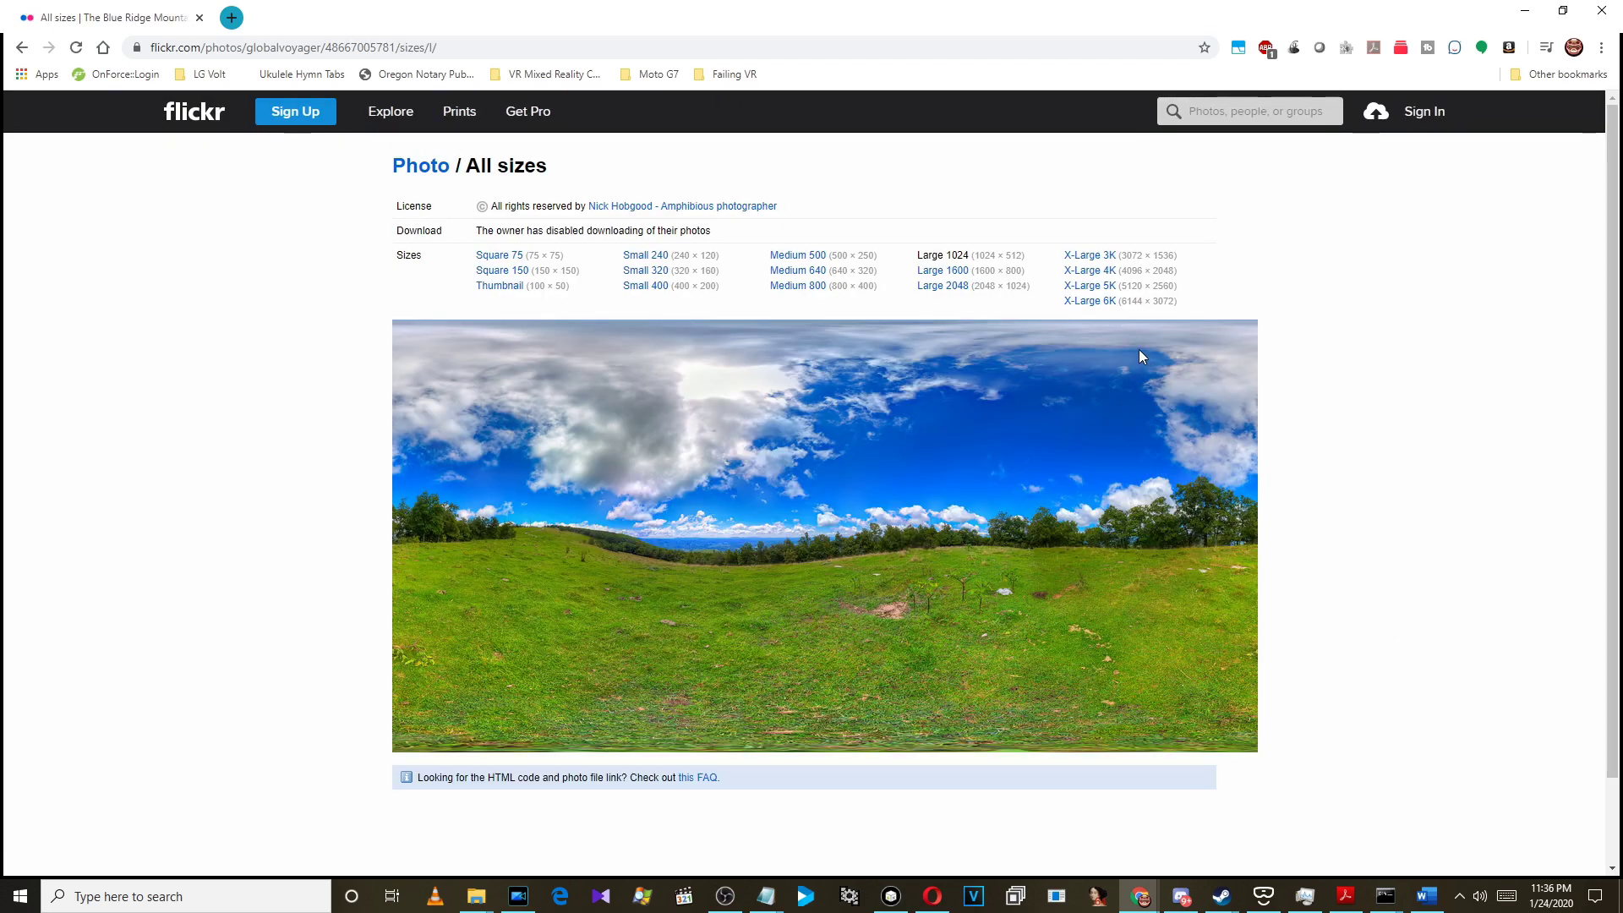
pyautogui.moveTo(1117, 301); pyautogui.dragTo(1065, 301)
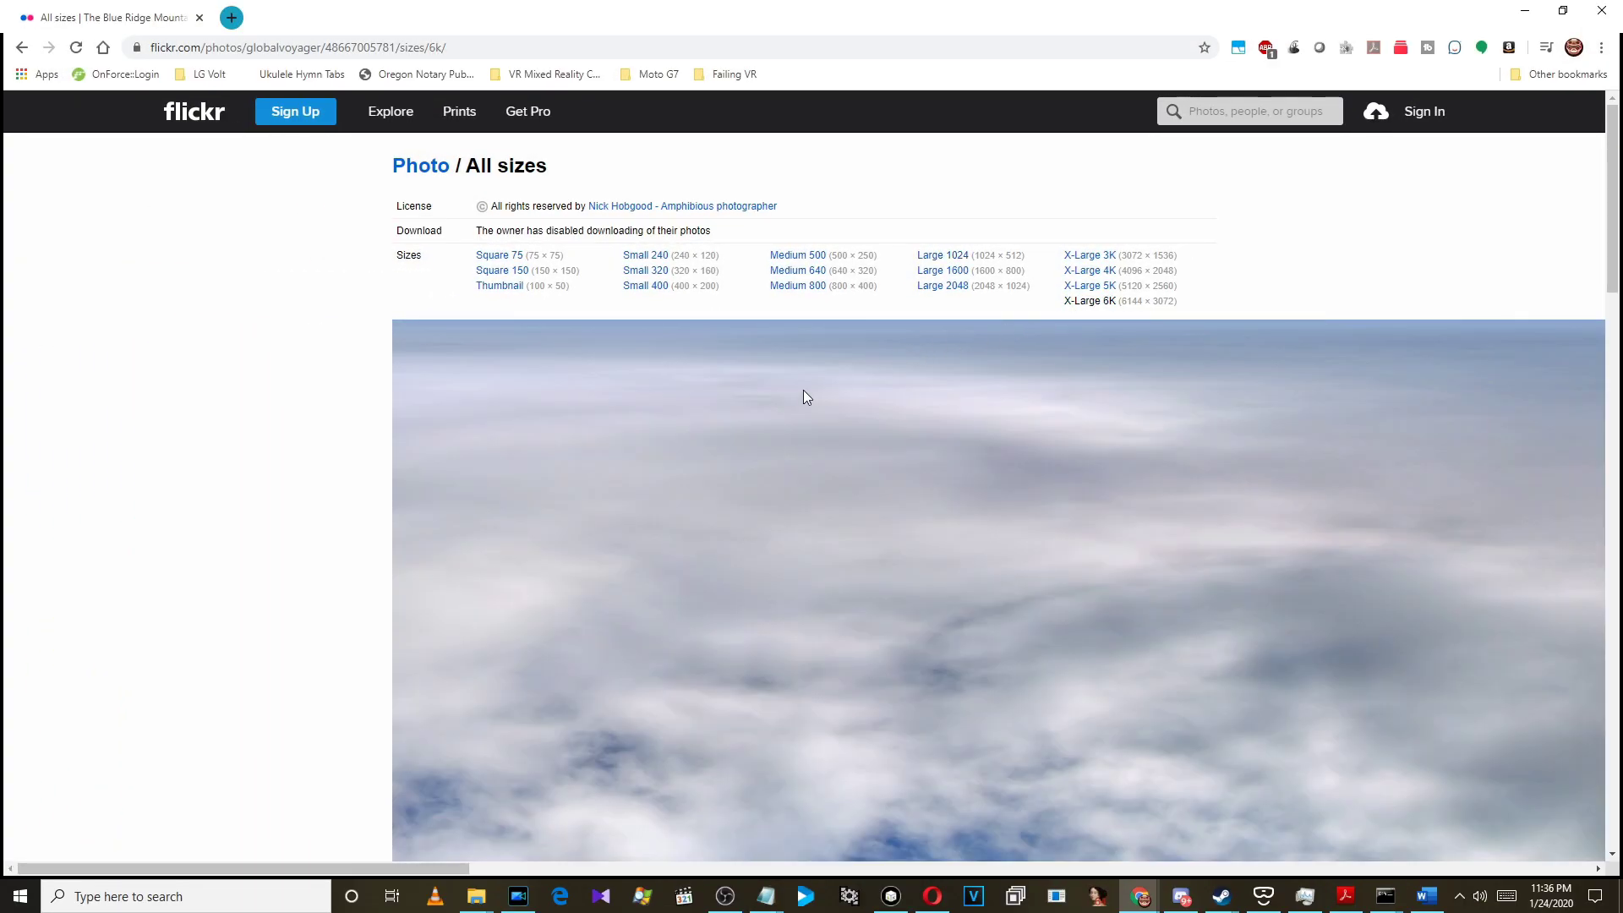
# Inspect the 6K photo's page code and select the img element inside the allsizes-photo container.
pyautogui.rightClick(788, 402)
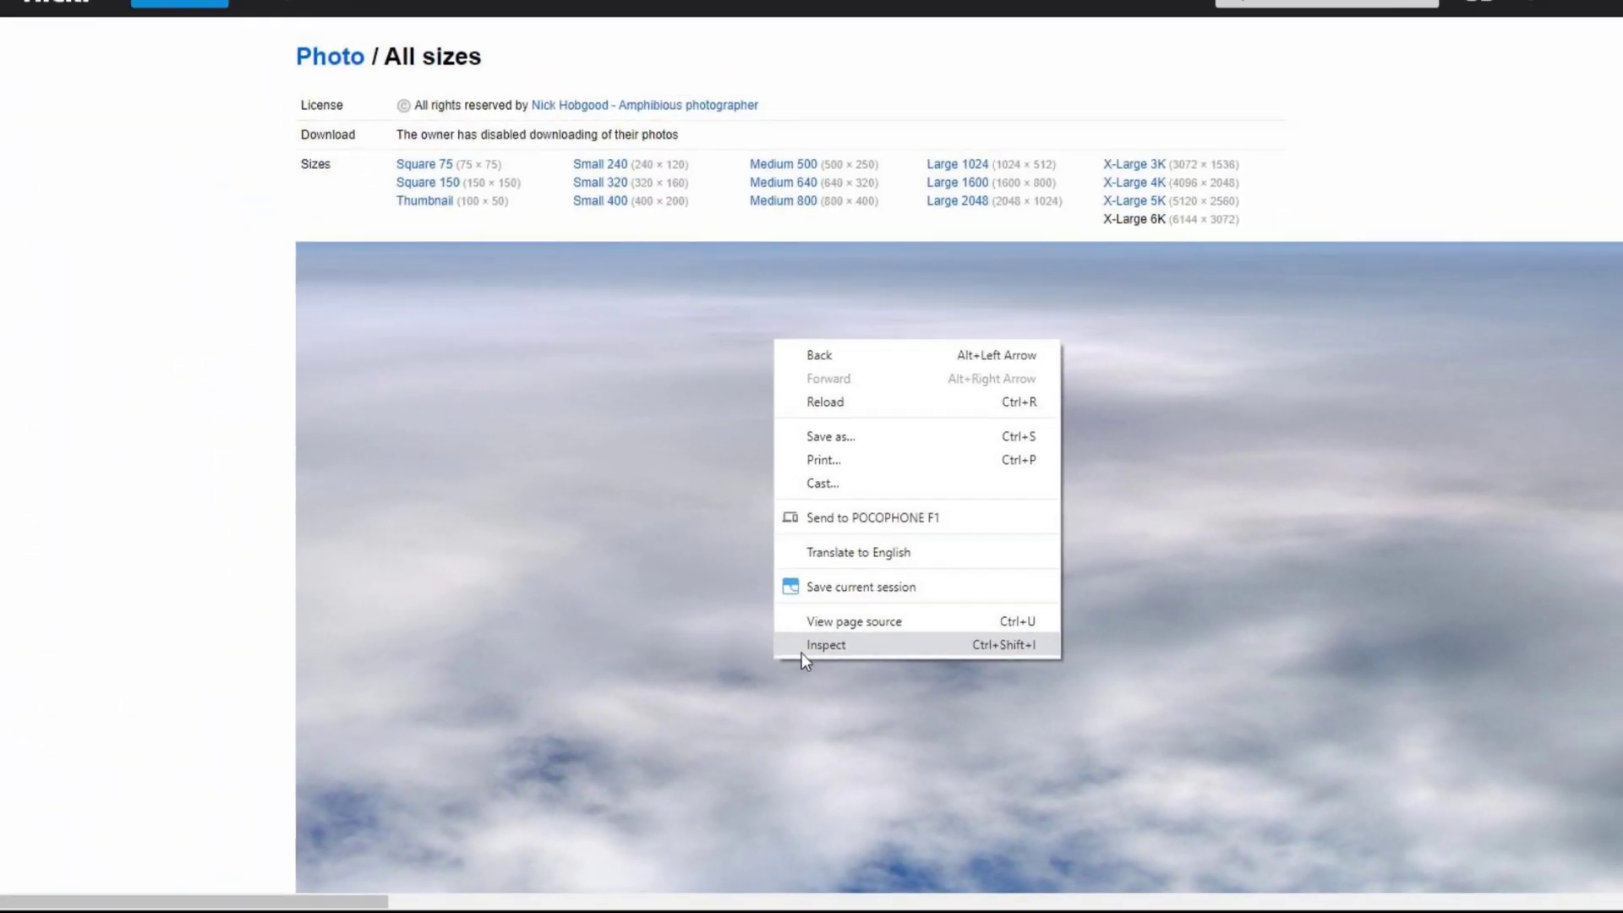
pyautogui.click(689, 555)
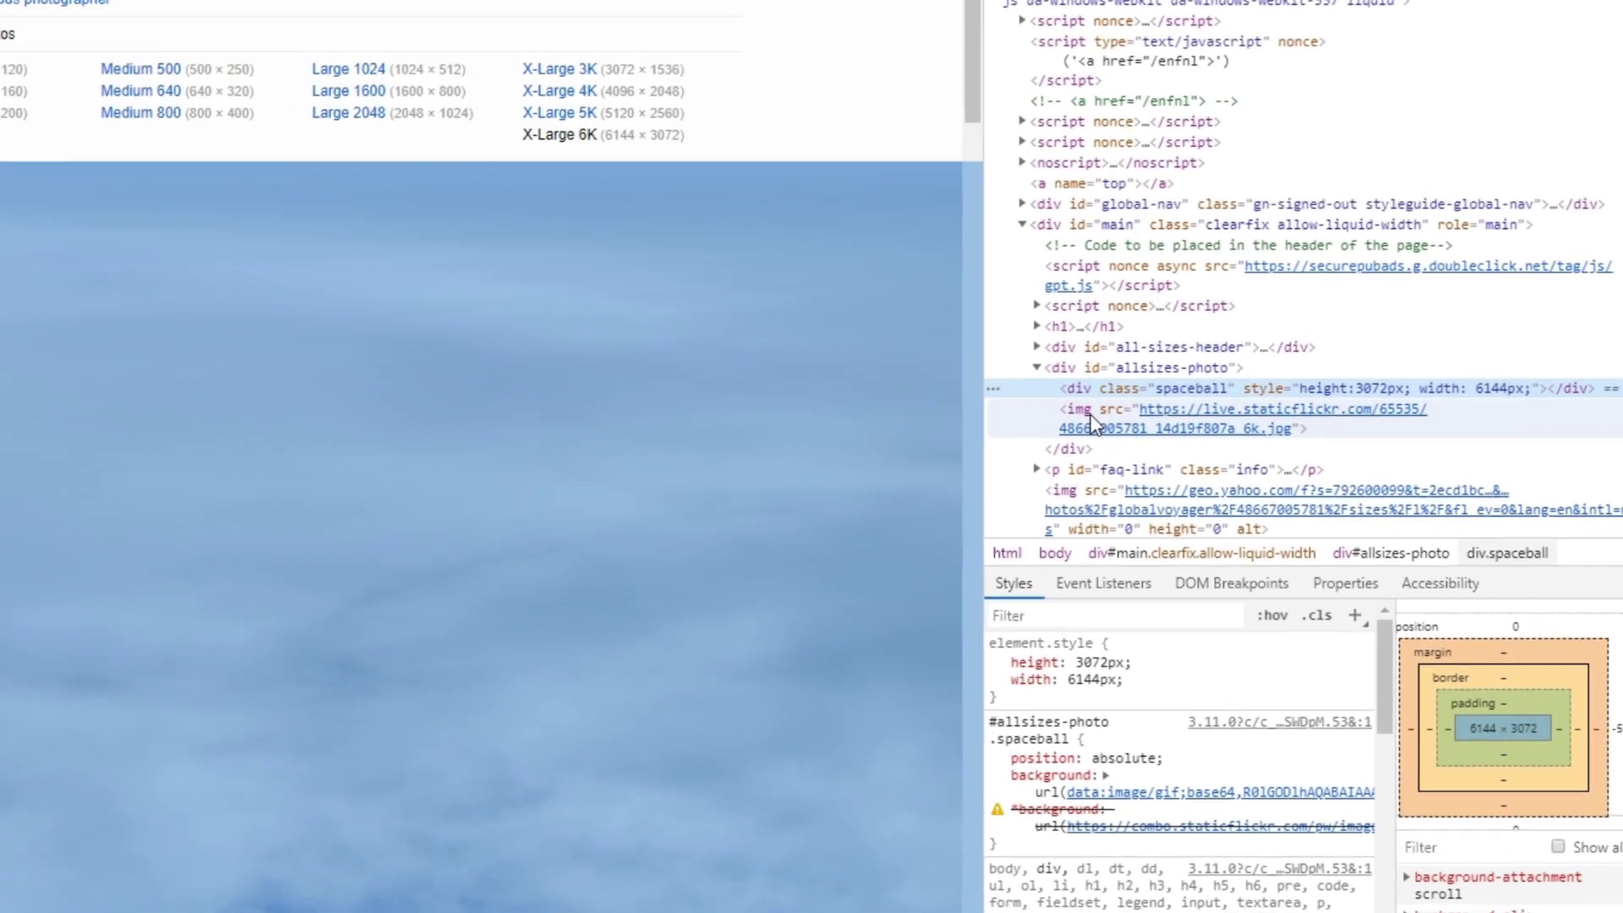
pyautogui.click(1218, 490)
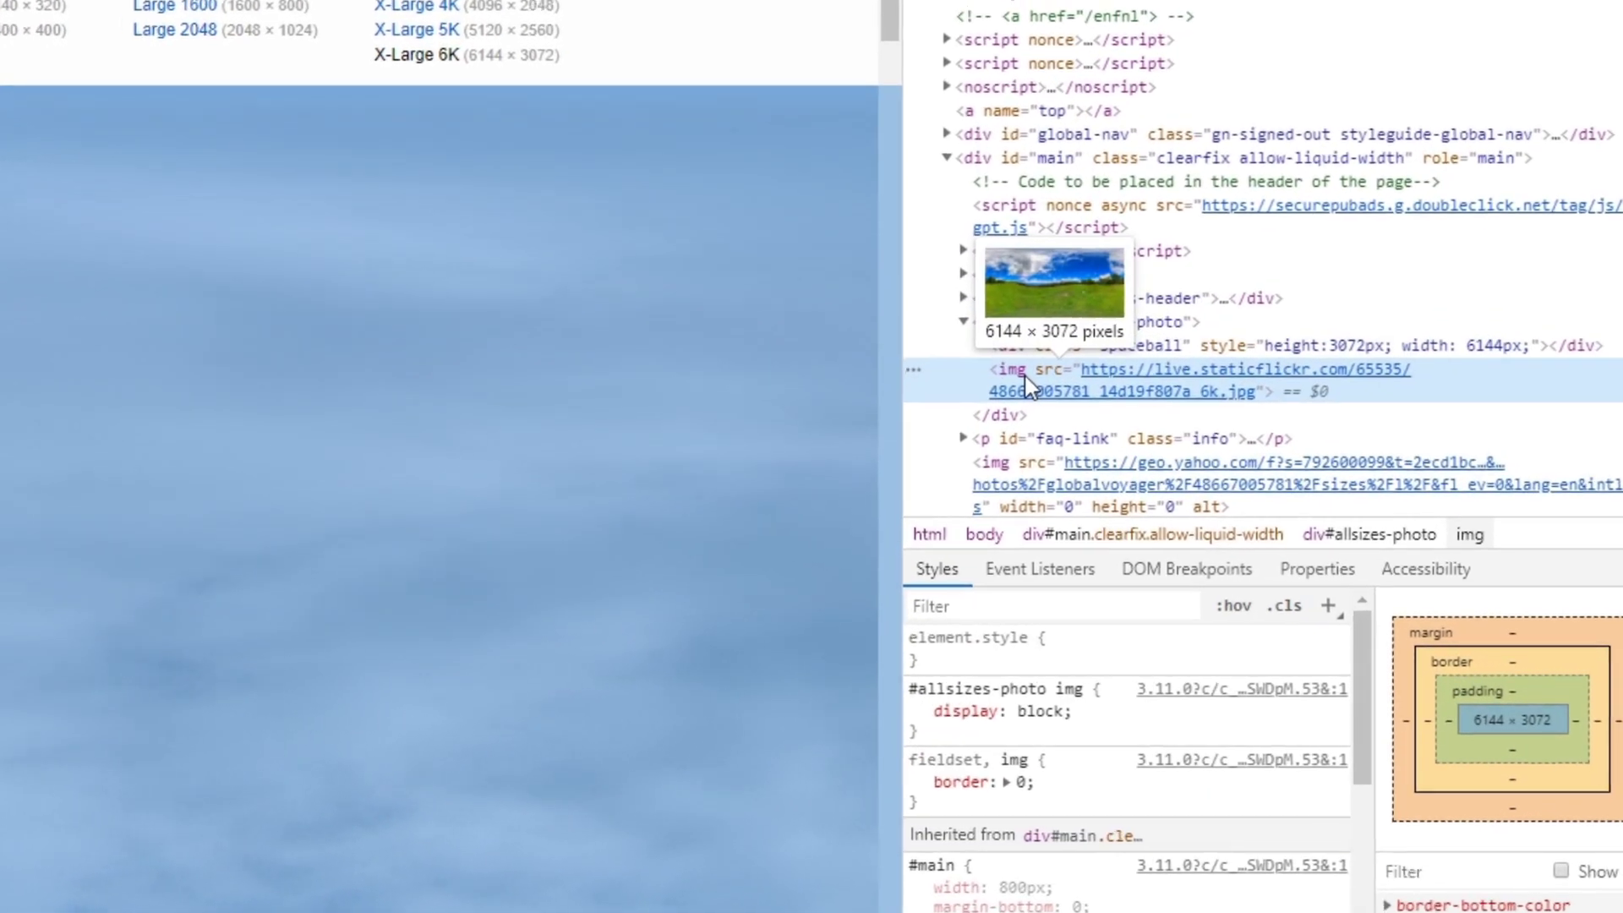
pyautogui.rightClick(960, 334)
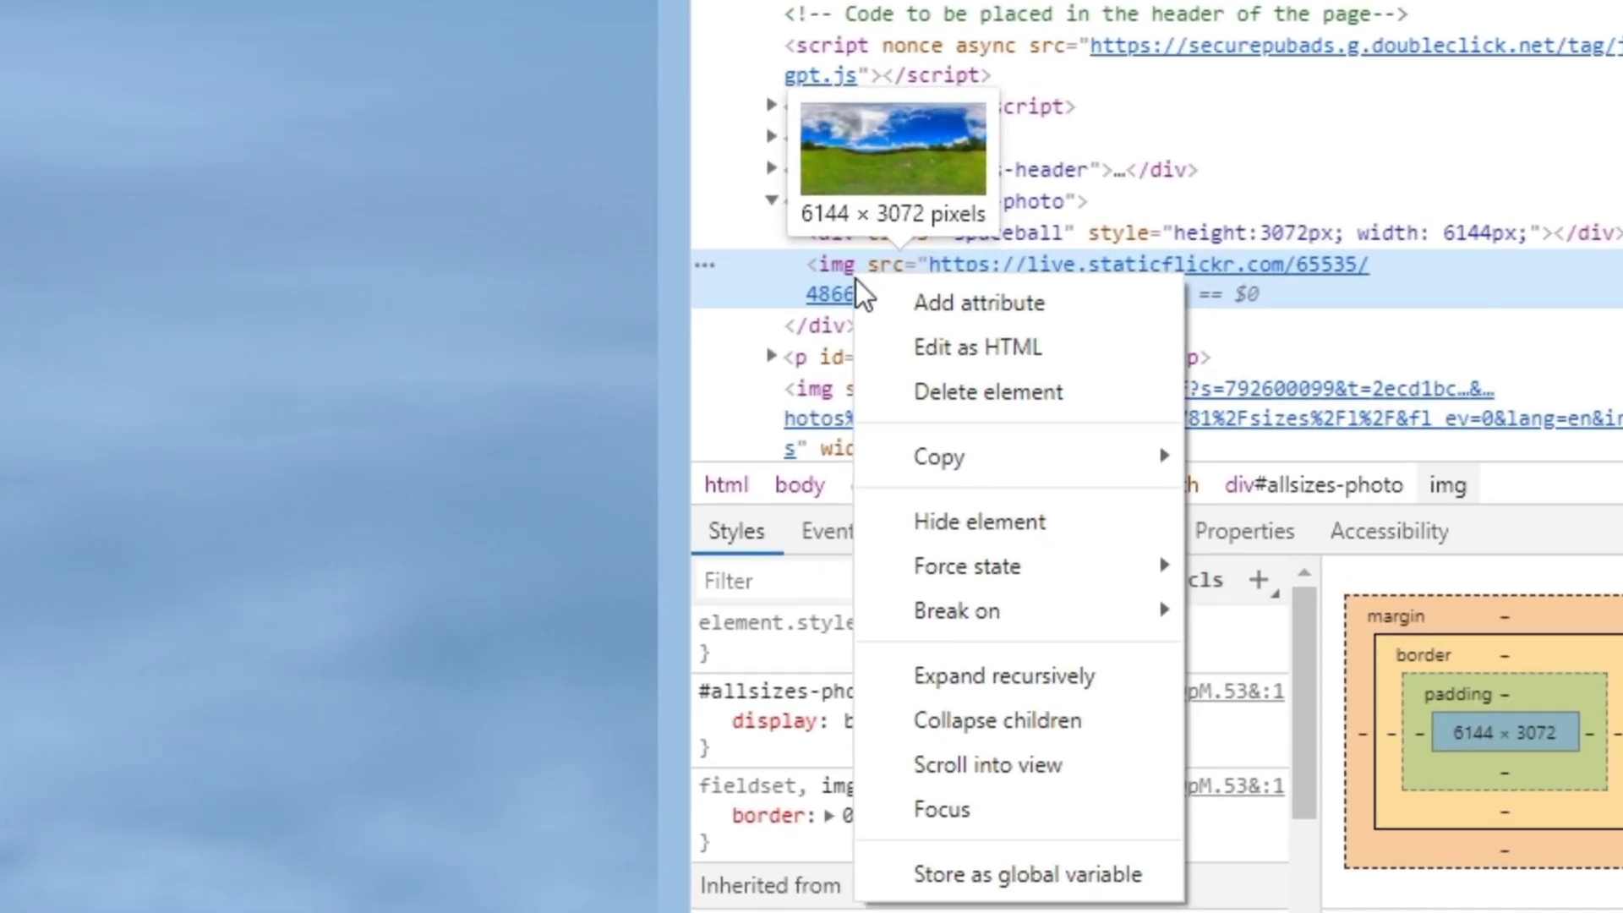
pyautogui.rightClick(817, 267)
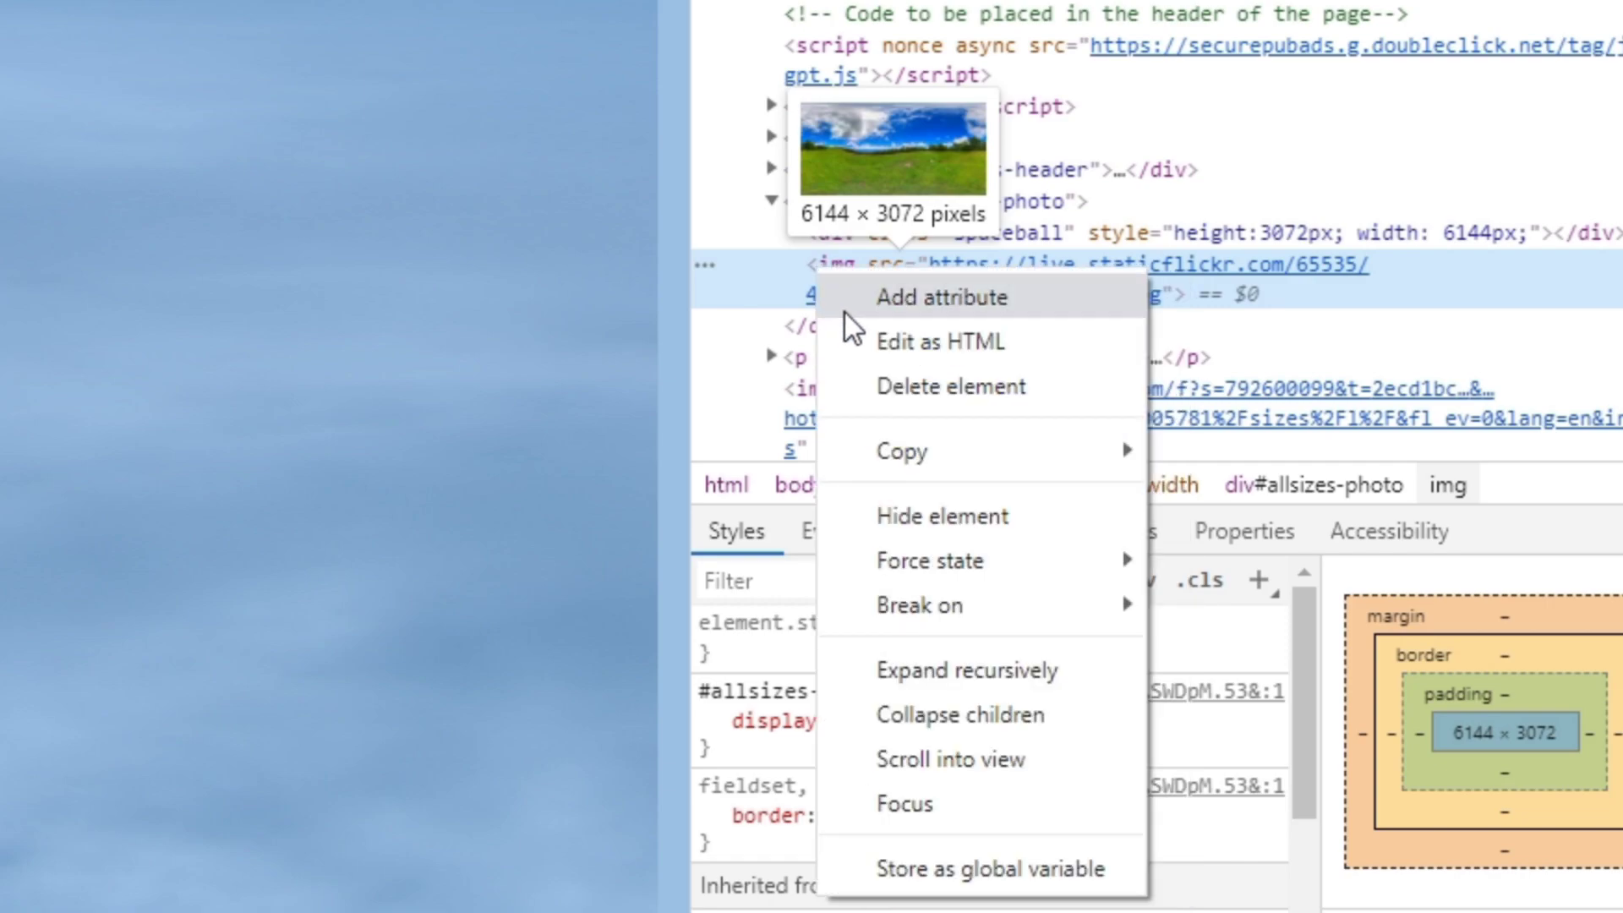
pyautogui.click(783, 289)
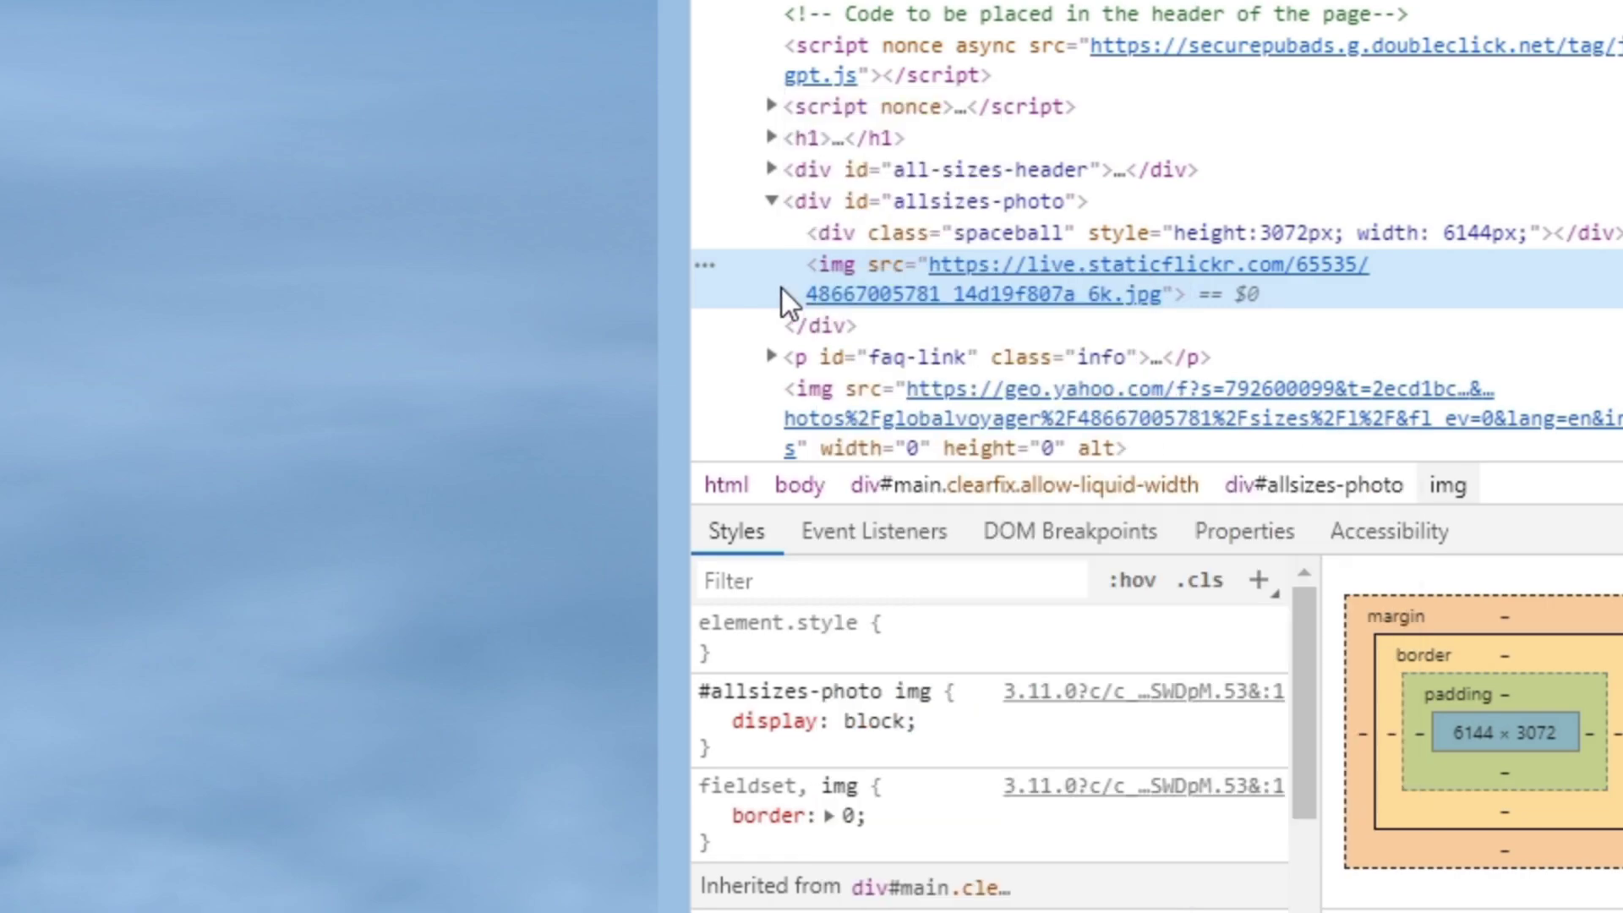
# Copy the link address of the img element's JPG source and open it in a new browser tab.
pyautogui.rightClick(962, 276)
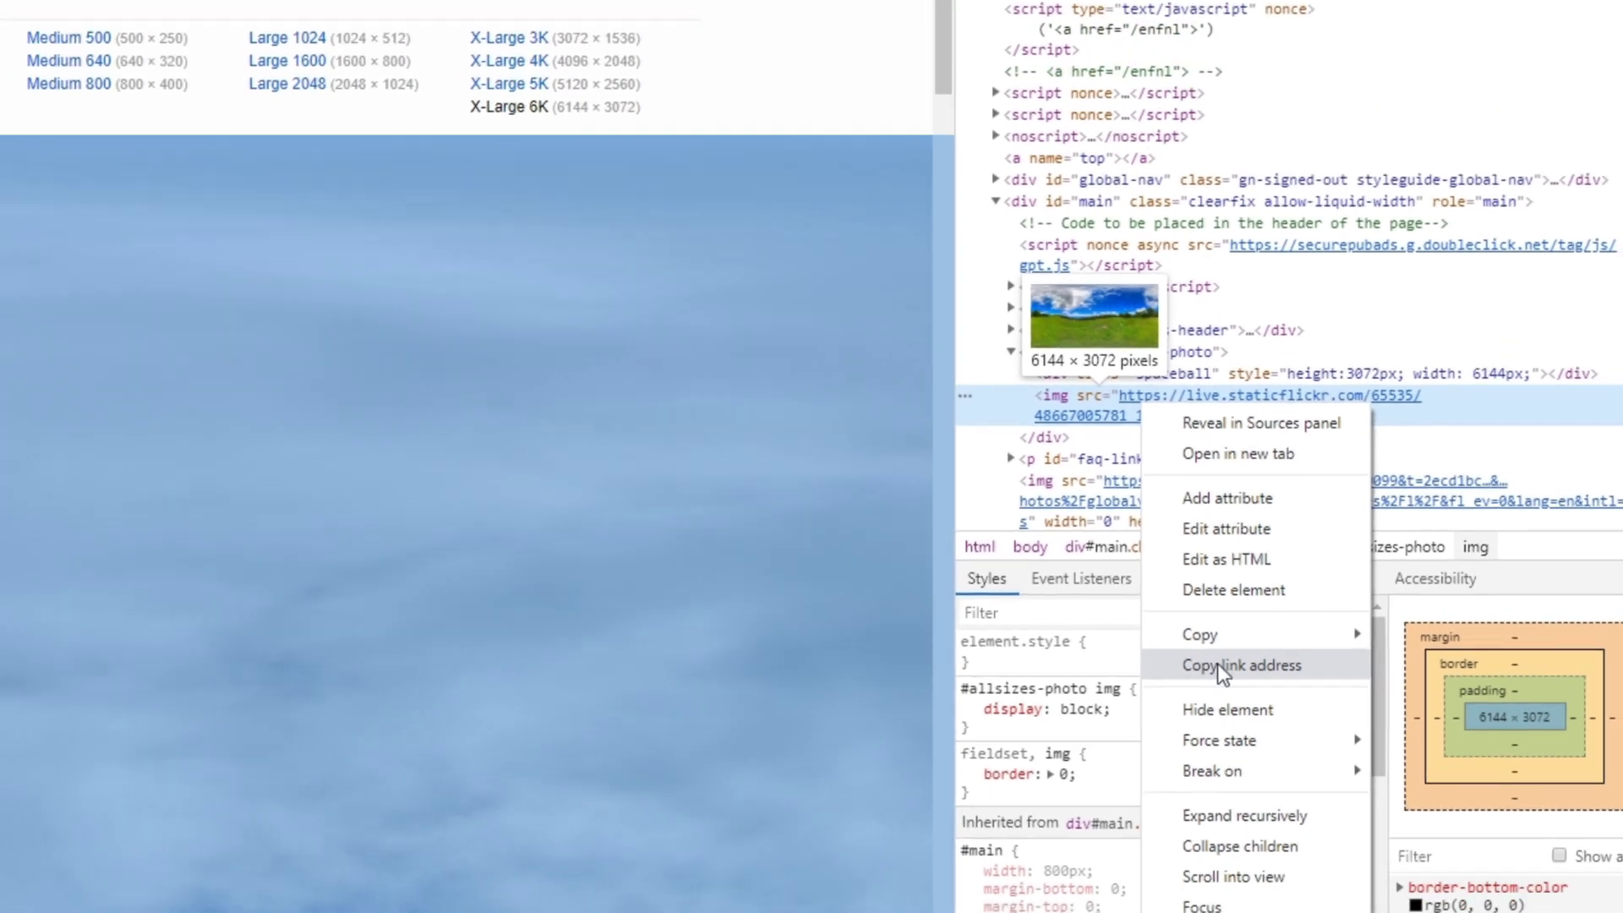
pyautogui.click(1107, 656)
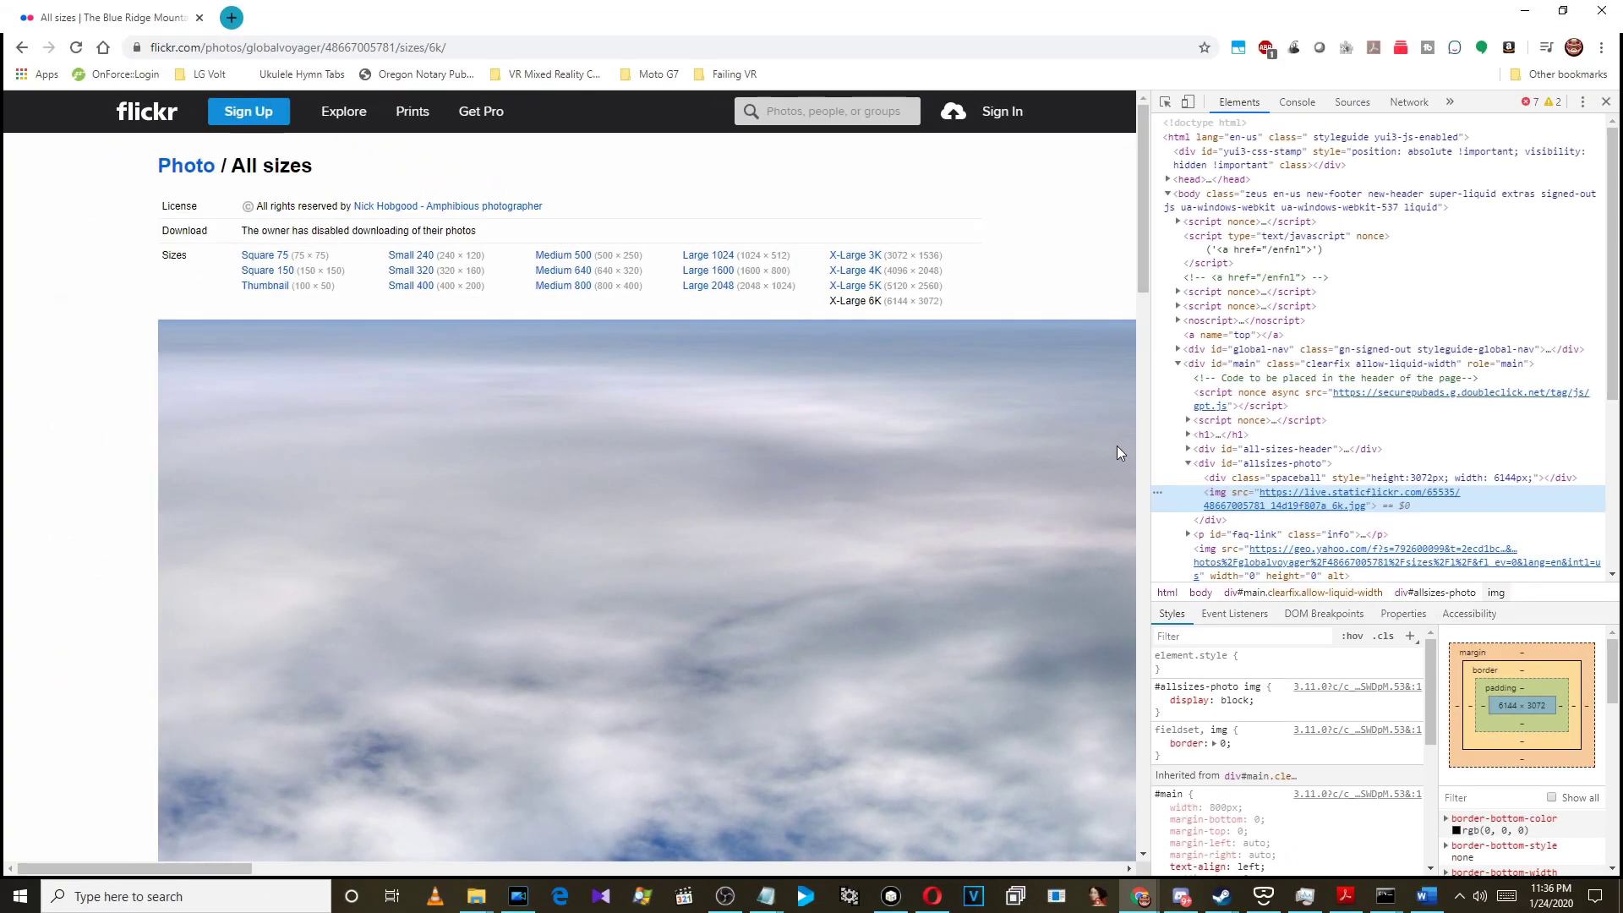
pyautogui.click(234, 20)
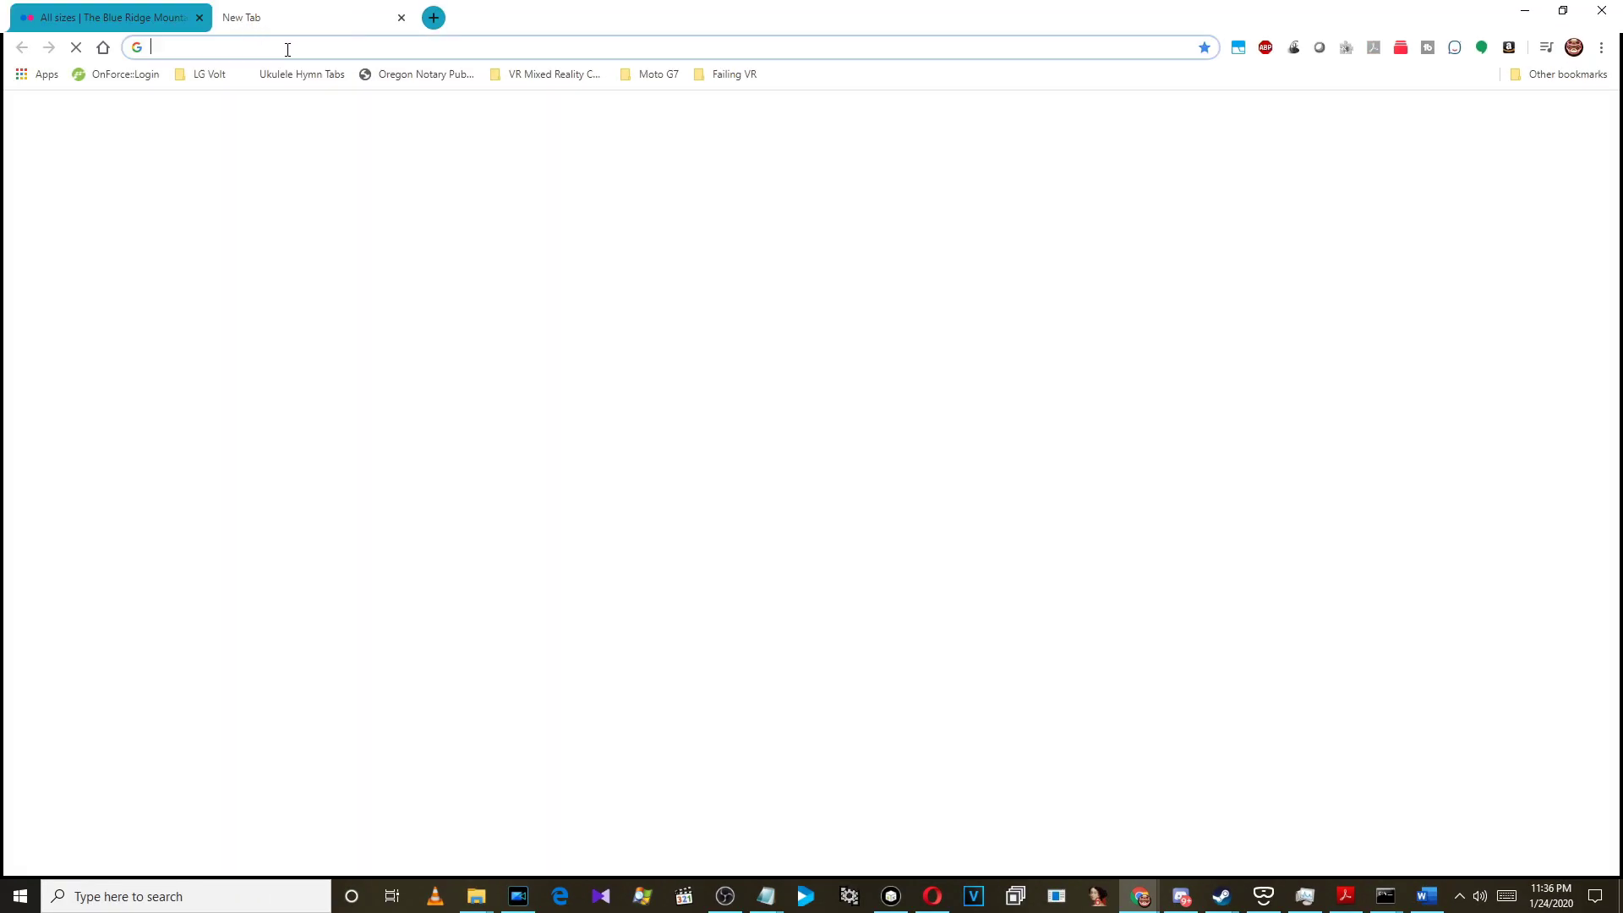
pyautogui.hotkey('ctrl', 'v')
pyautogui.press('Return')
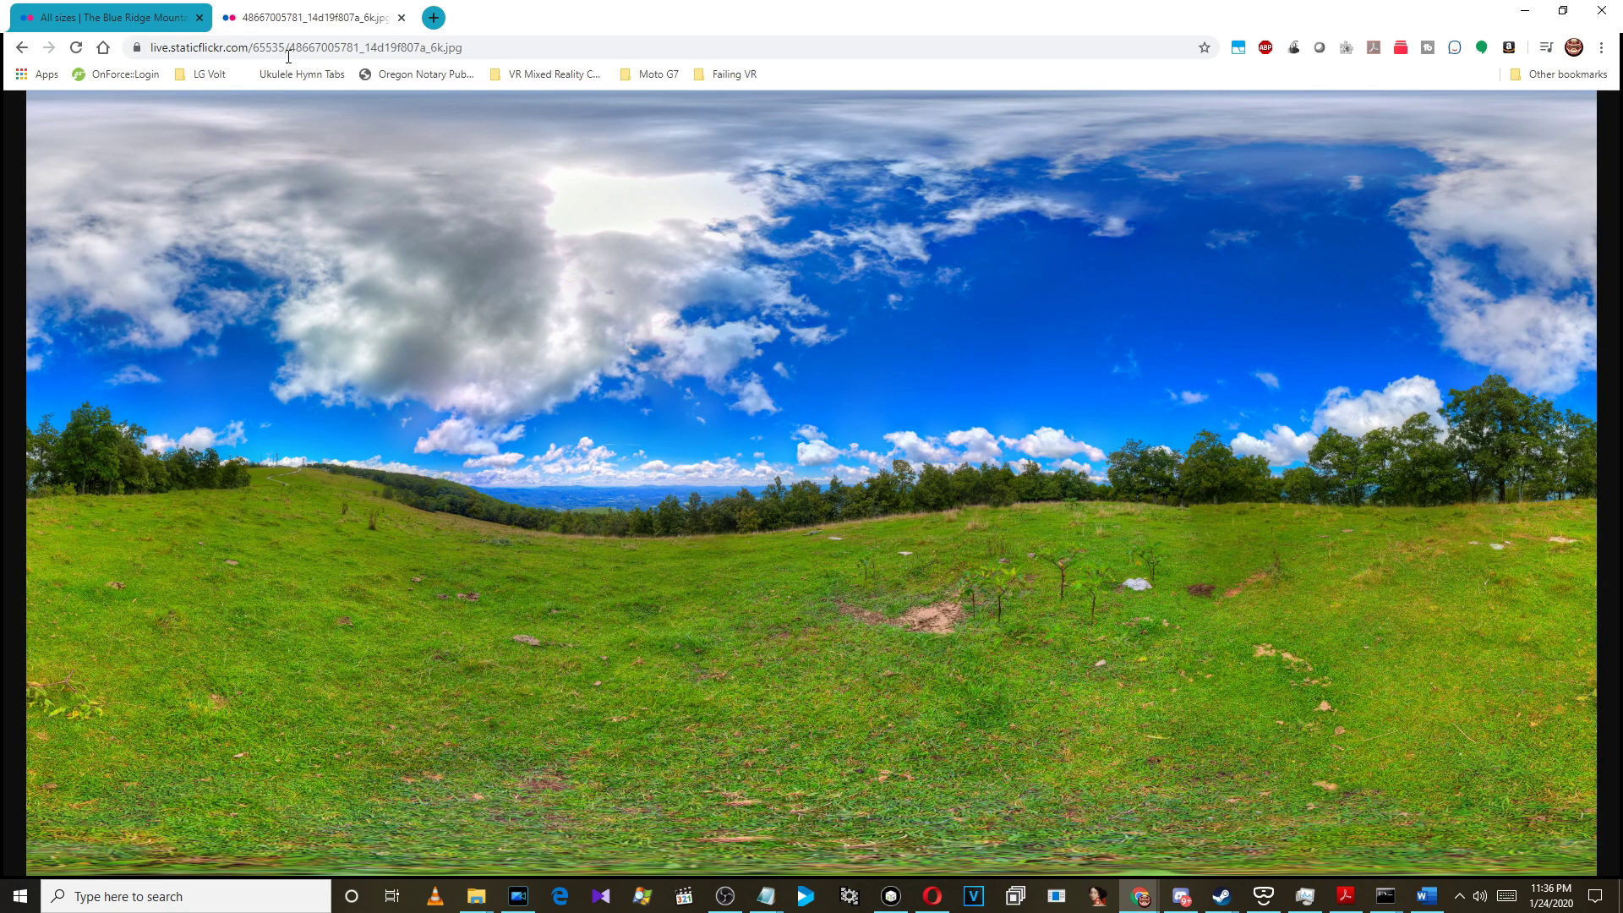
# Start saving the full-size panorama image as a file on the computer.
pyautogui.rightClick(511, 267)
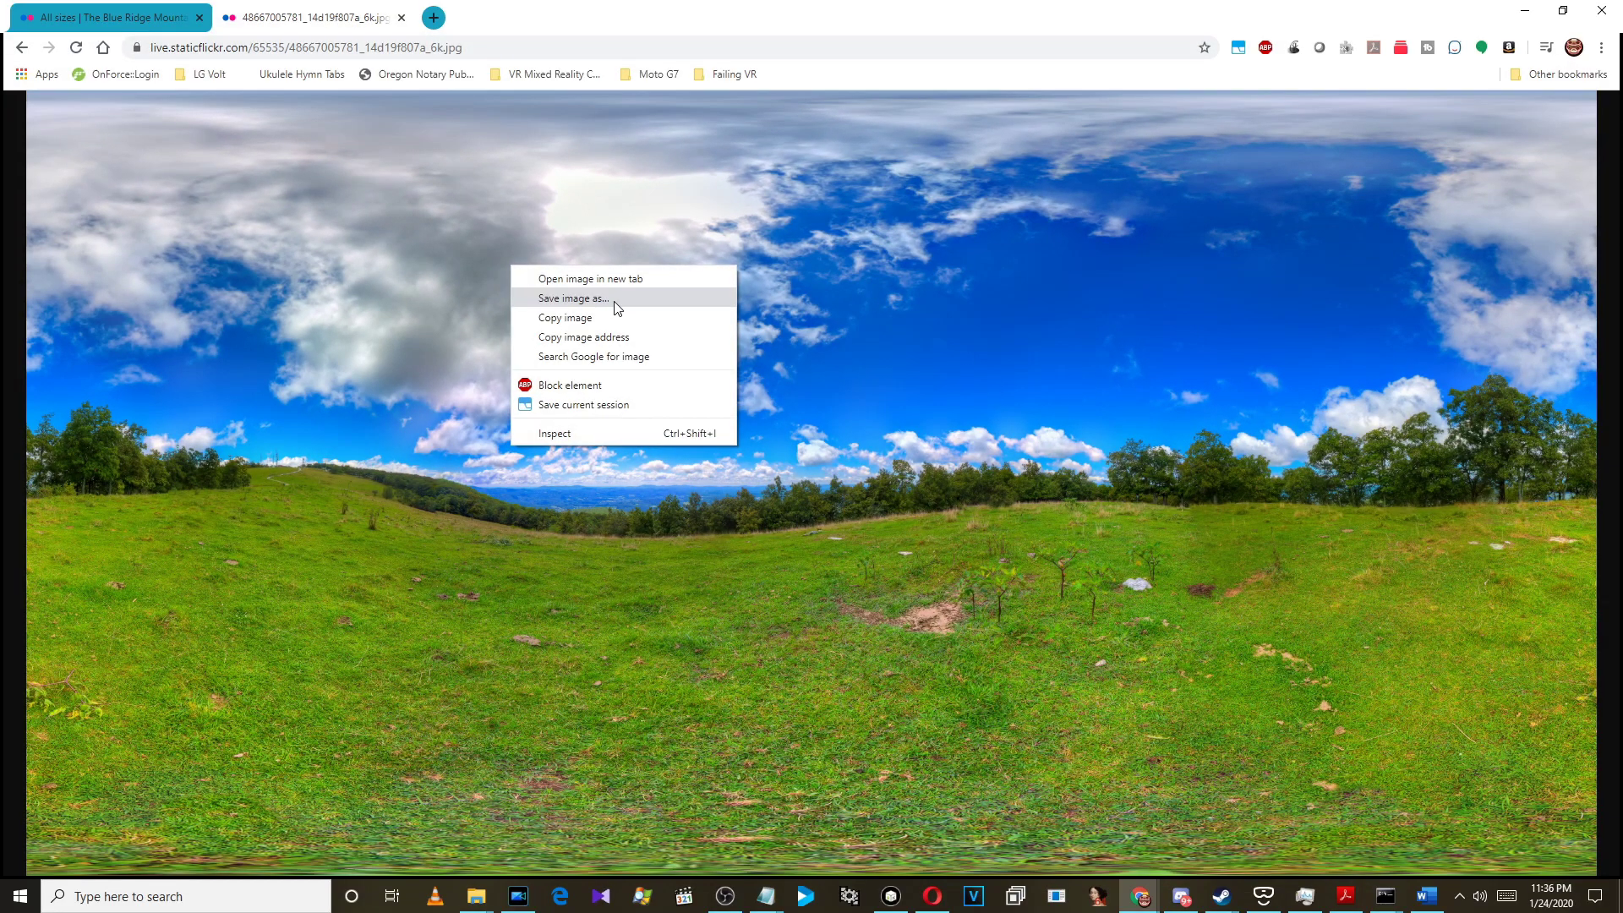
pyautogui.click(571, 239)
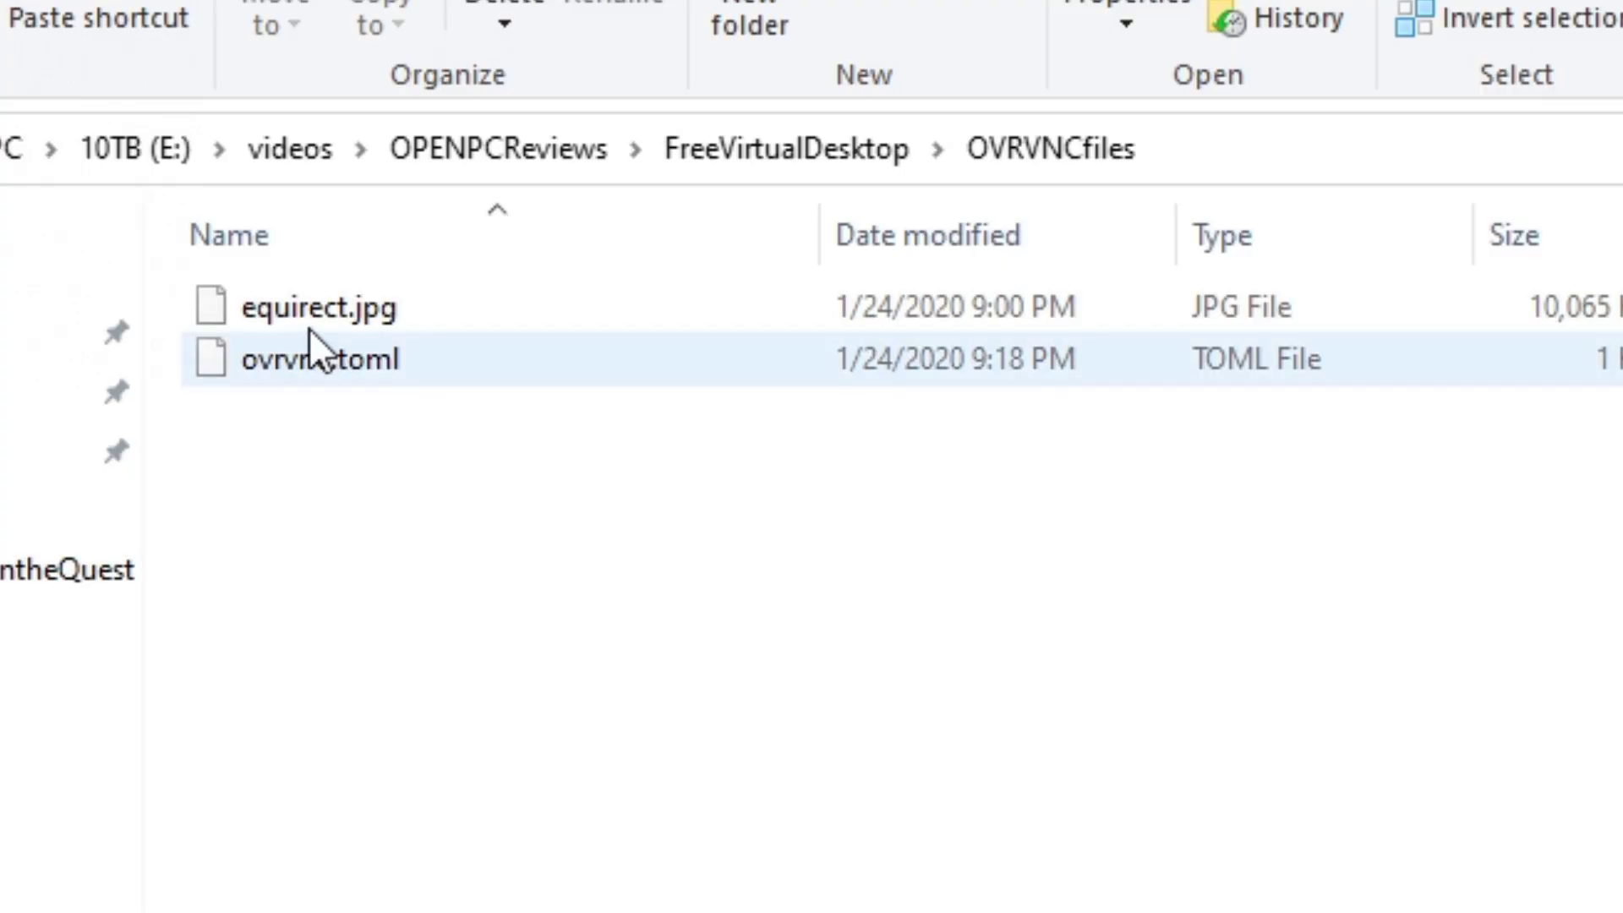
# Copy equirect.jpg from the OVRVNCfiles folder and paste it into the Quest's Internal shared storage.
pyautogui.click(281, 306)
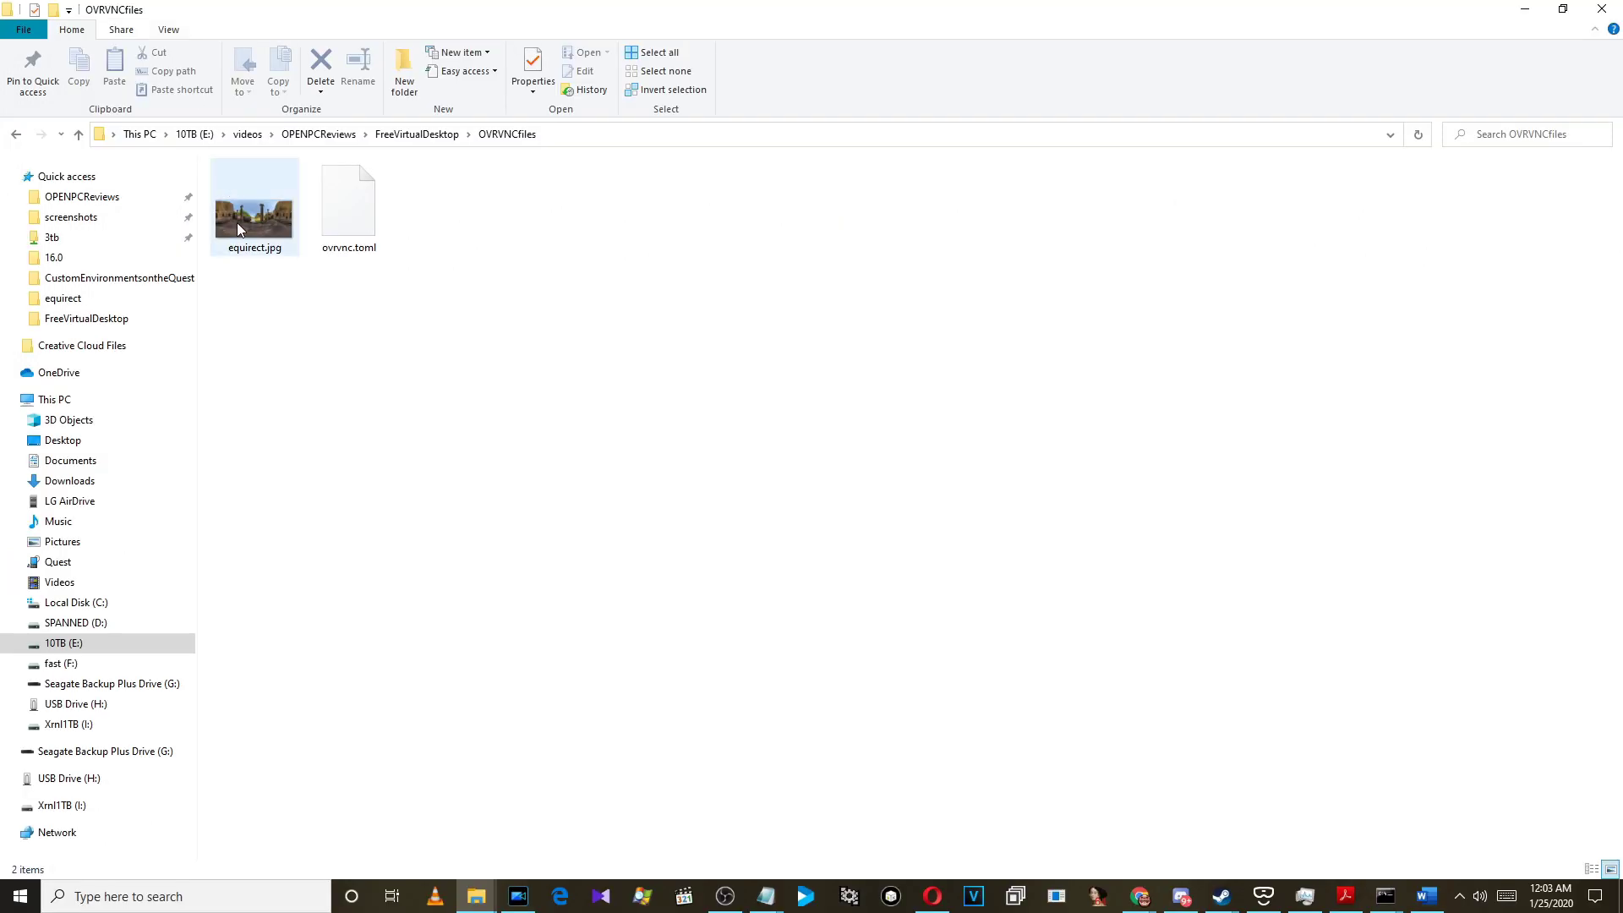
pyautogui.click(258, 390)
pyautogui.rightClick(258, 390)
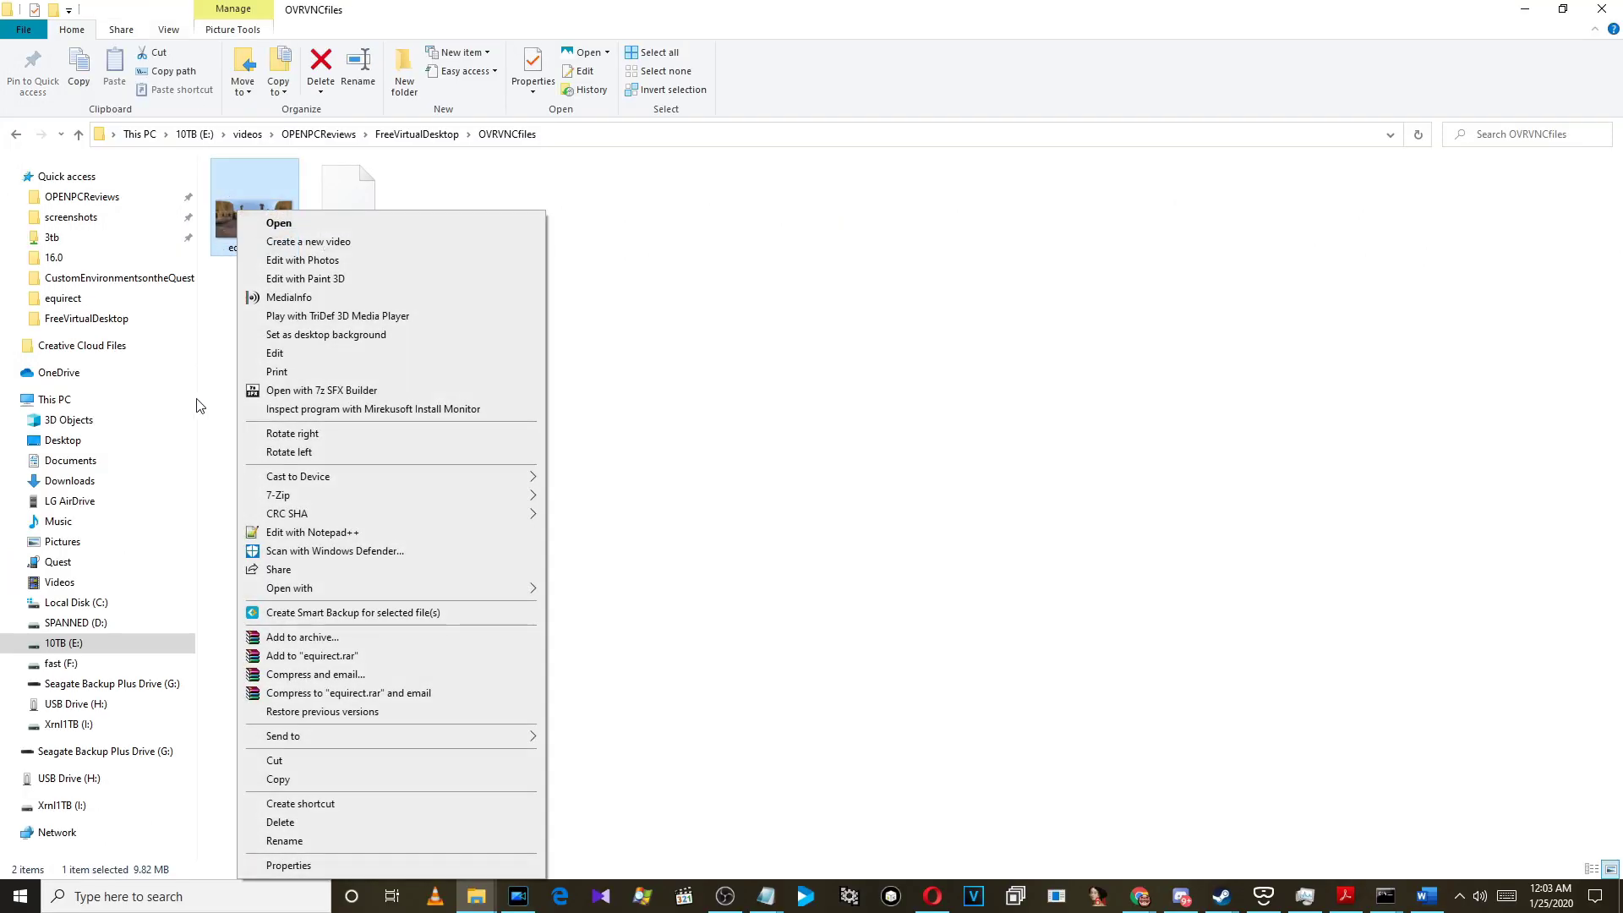
pyautogui.click(276, 779)
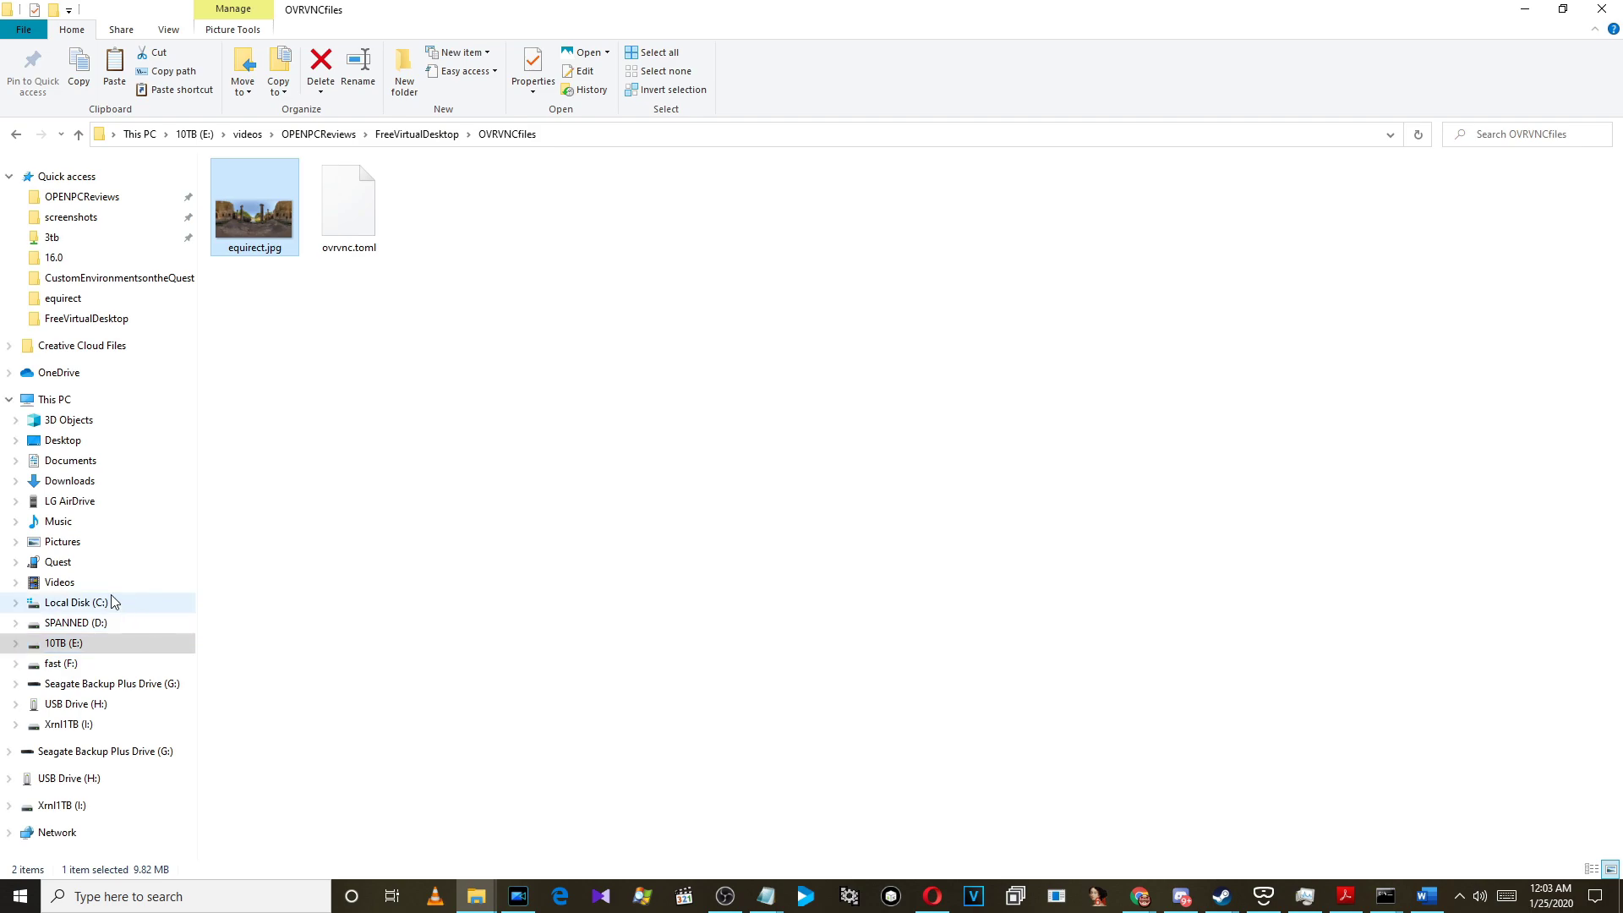
pyautogui.click(59, 563)
pyautogui.doubleClick(291, 186)
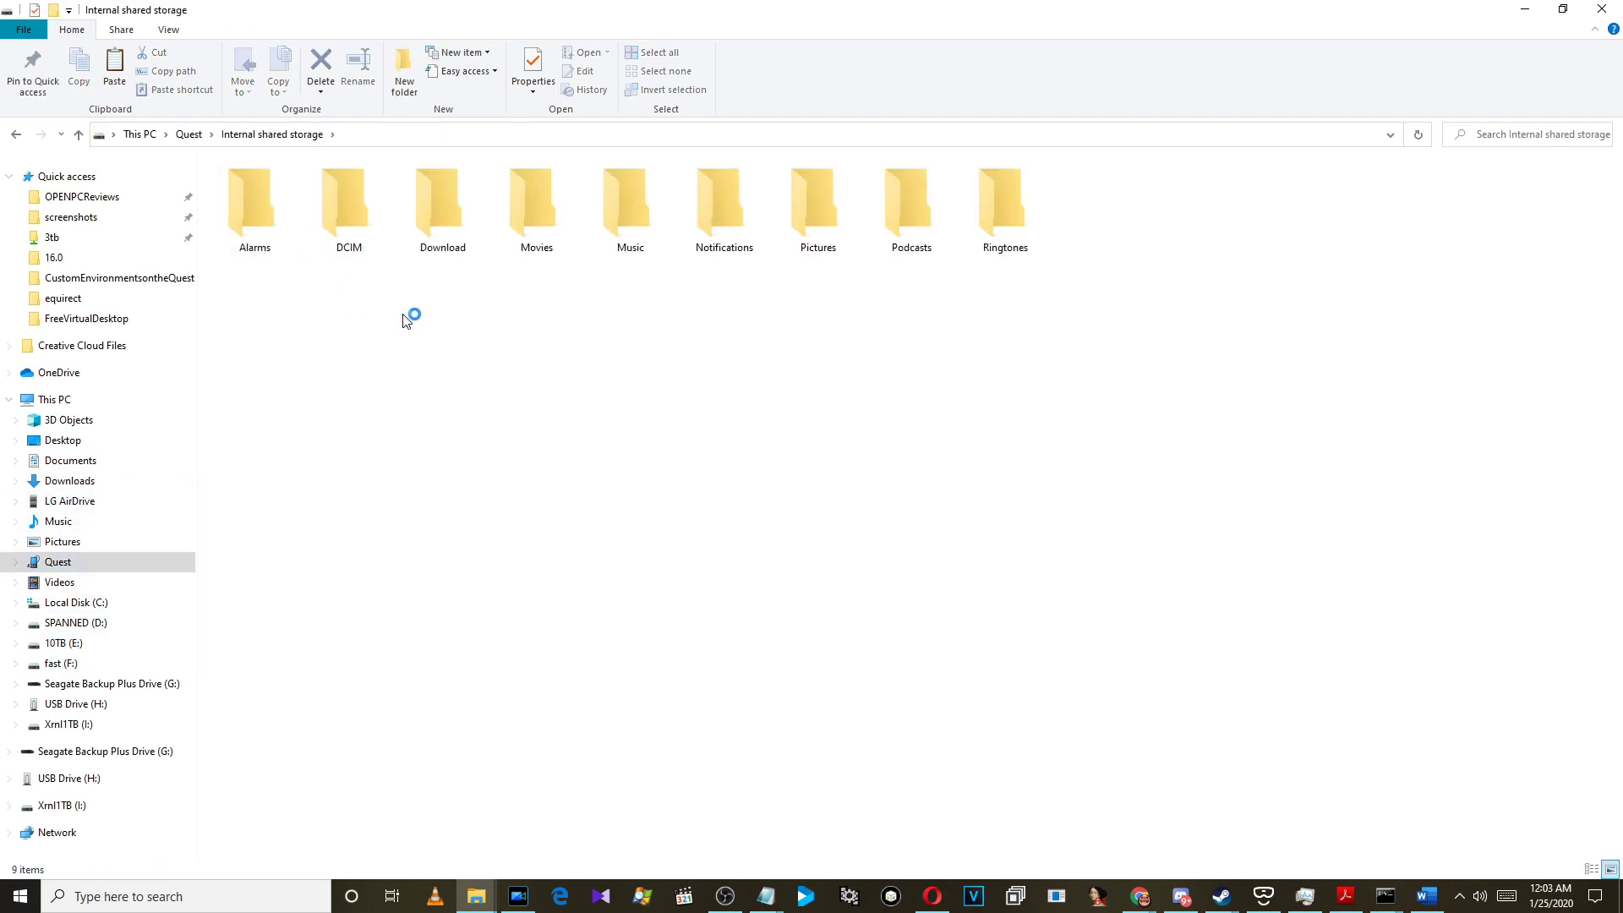
pyautogui.click(724, 656)
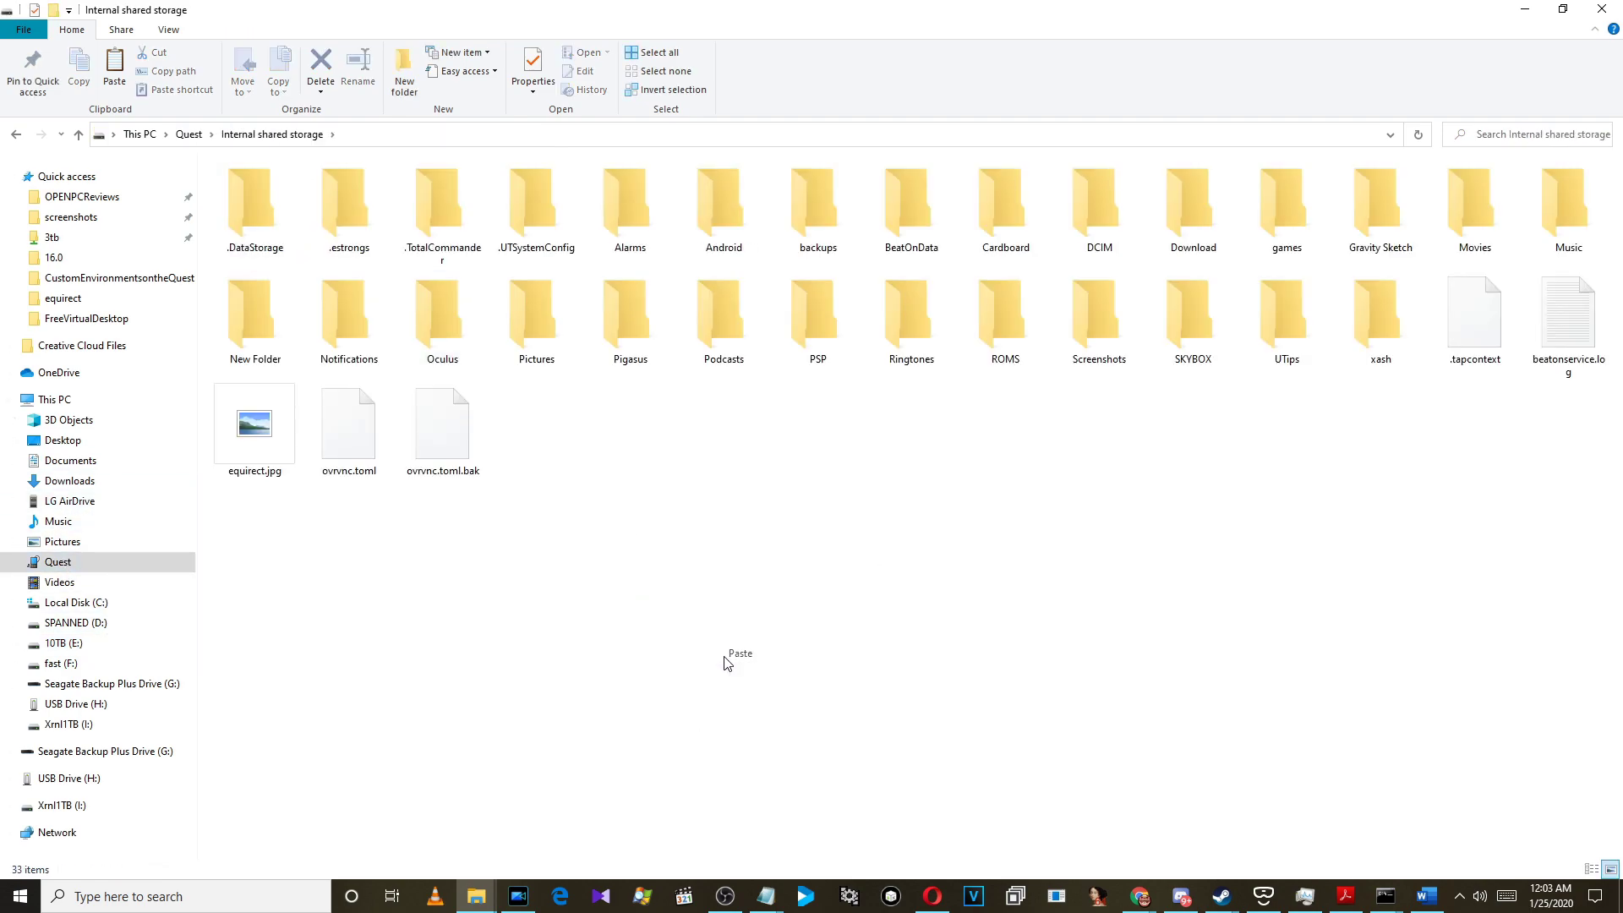